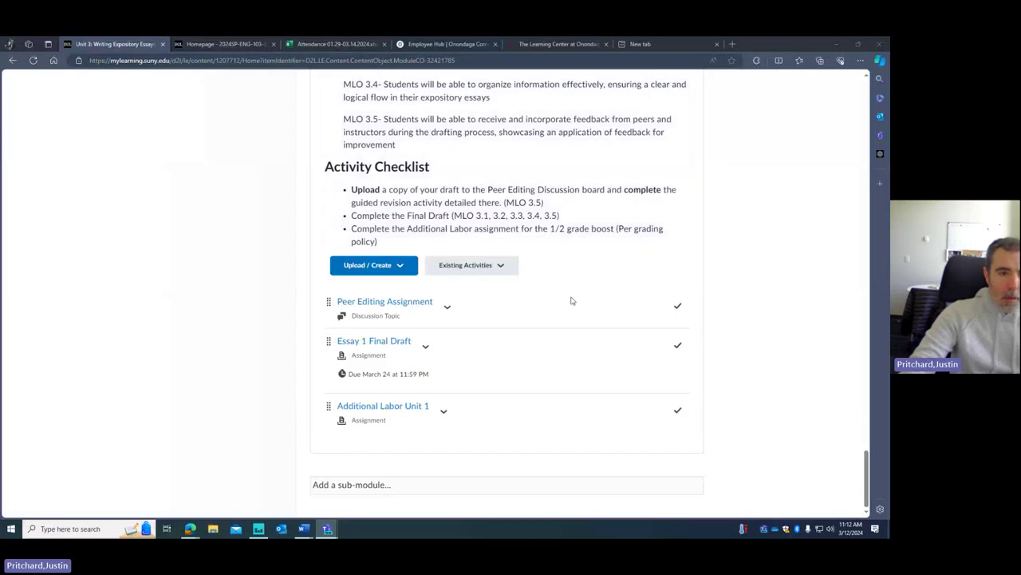
- Review the drafting activities and the introduction, activity checklist and assignments of Module 7: Revision
scroll(540, 296, up, 4)
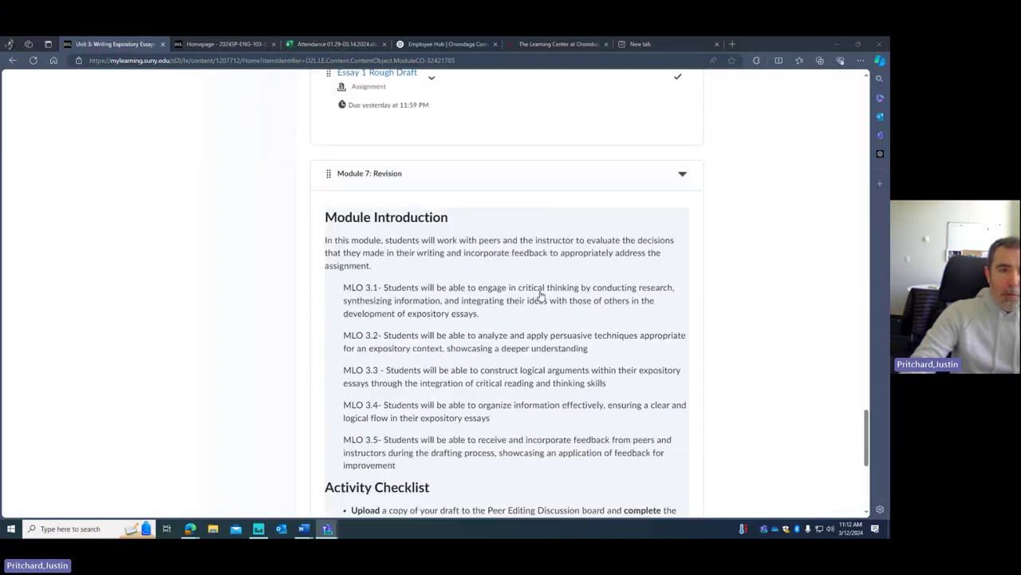
scroll(540, 295, up, 5)
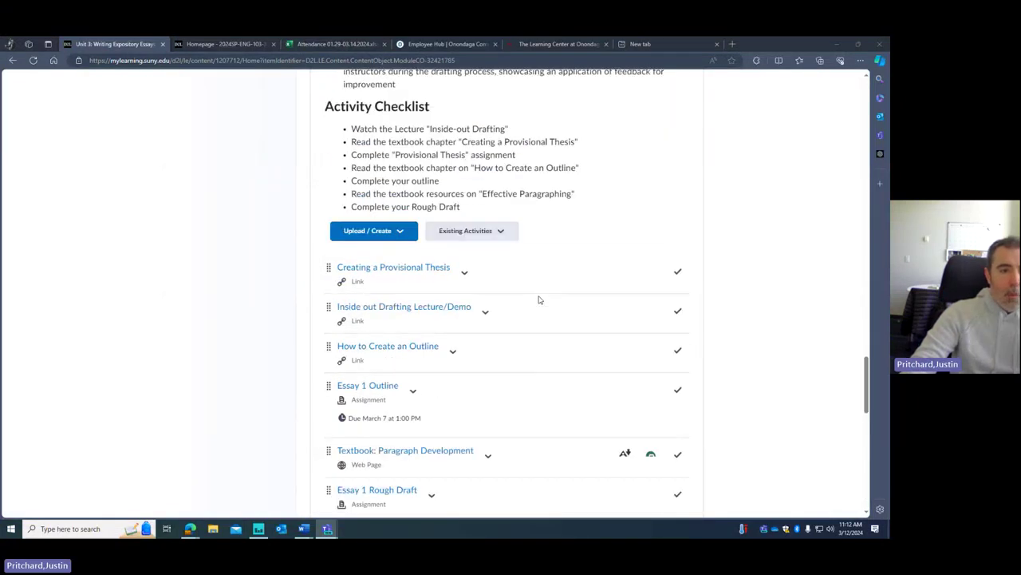
scroll(539, 299, up, 4)
scroll(538, 299, down, 5)
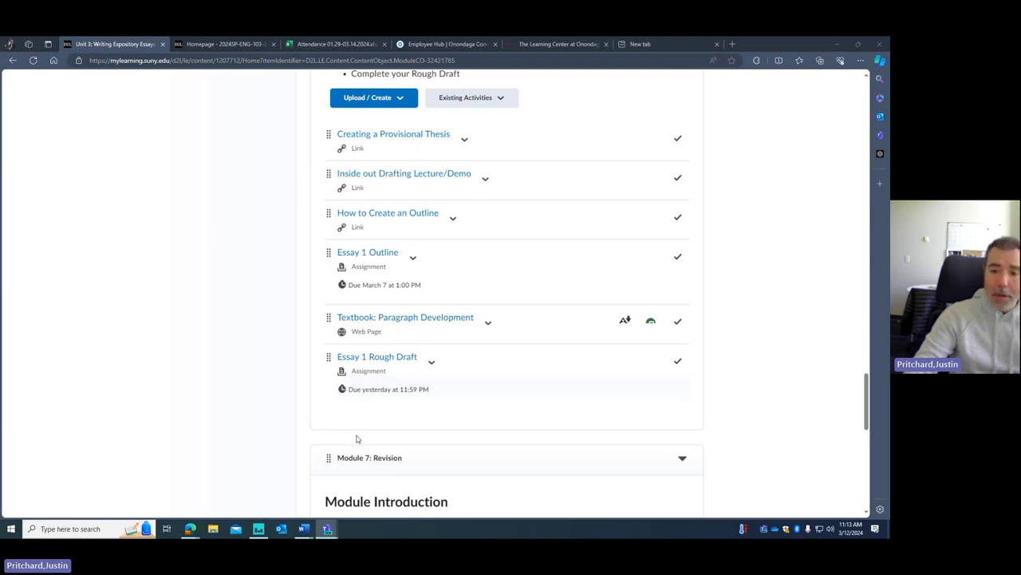
scroll(417, 402, down, 5)
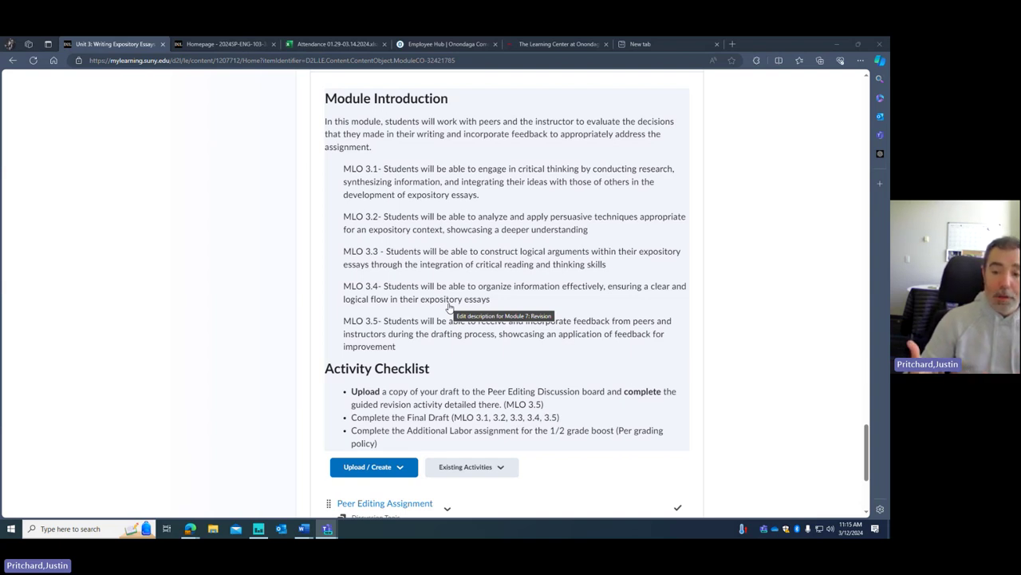
scroll(467, 304, down, 2)
scroll(482, 298, down, 1)
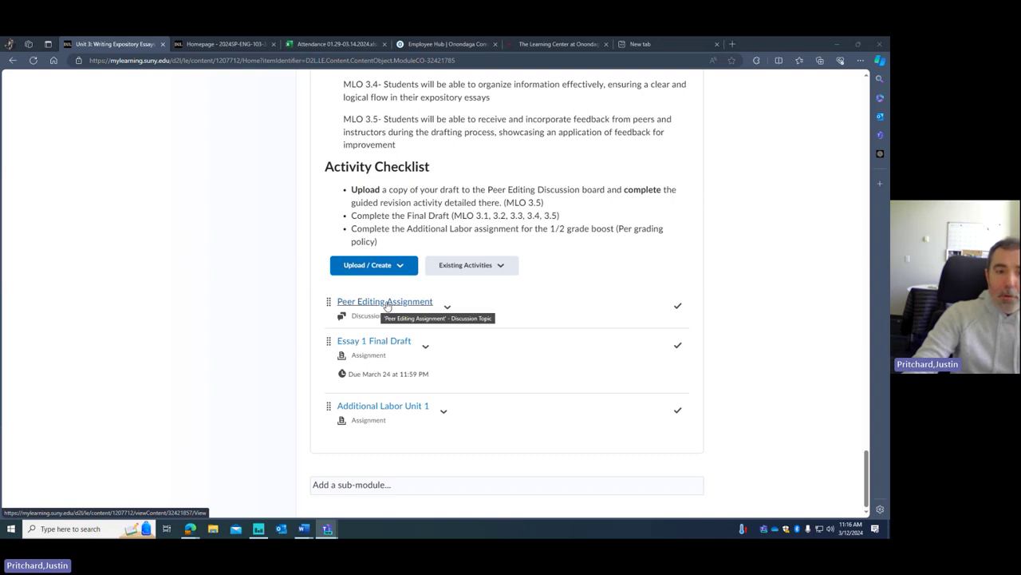
scroll(386, 305, up, 7)
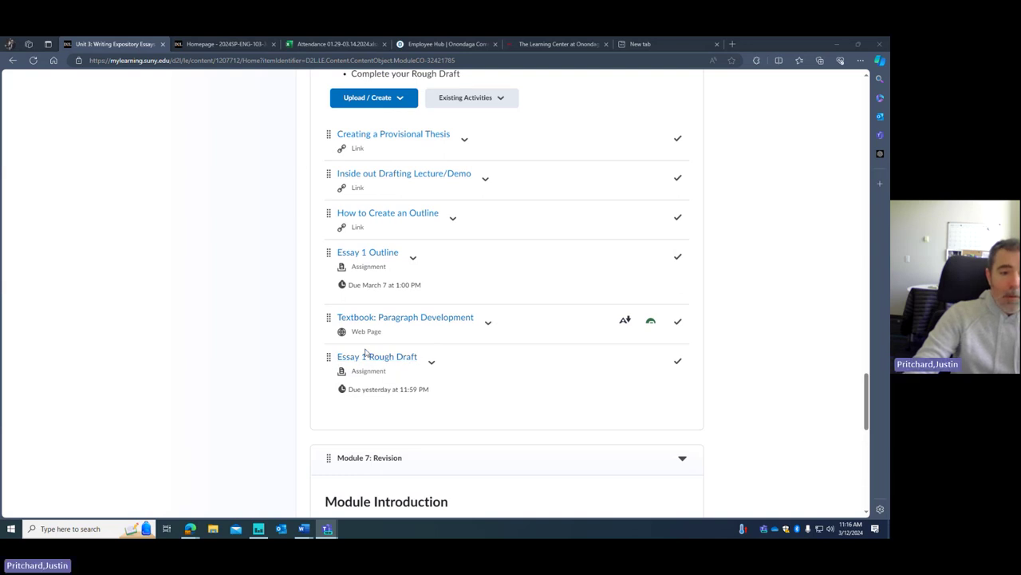
scroll(386, 384, down, 6)
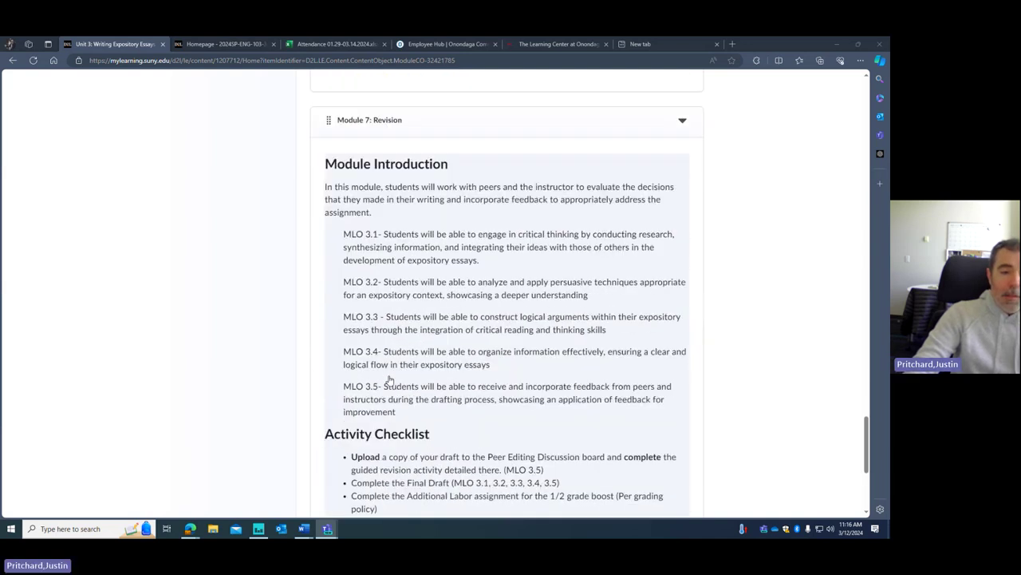
scroll(405, 376, down, 2)
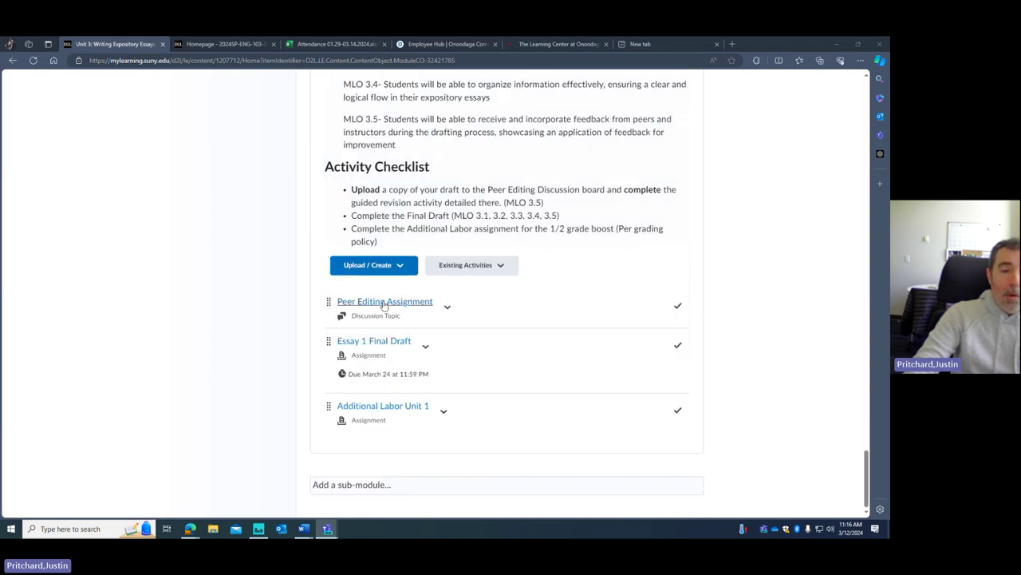
- Open the Peer Editing Assignment discussion topic and start a new thread
click(395, 307)
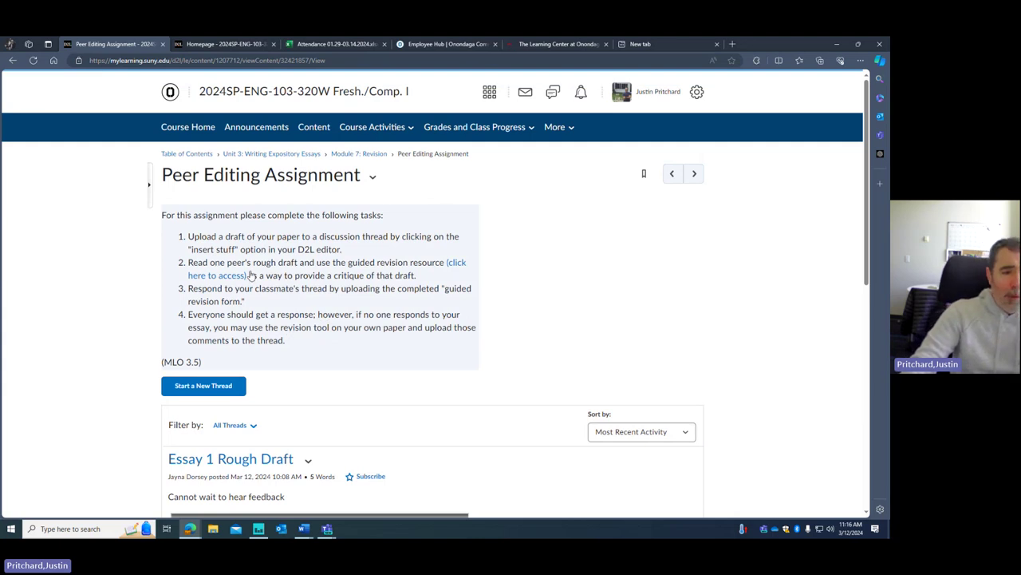
click(207, 386)
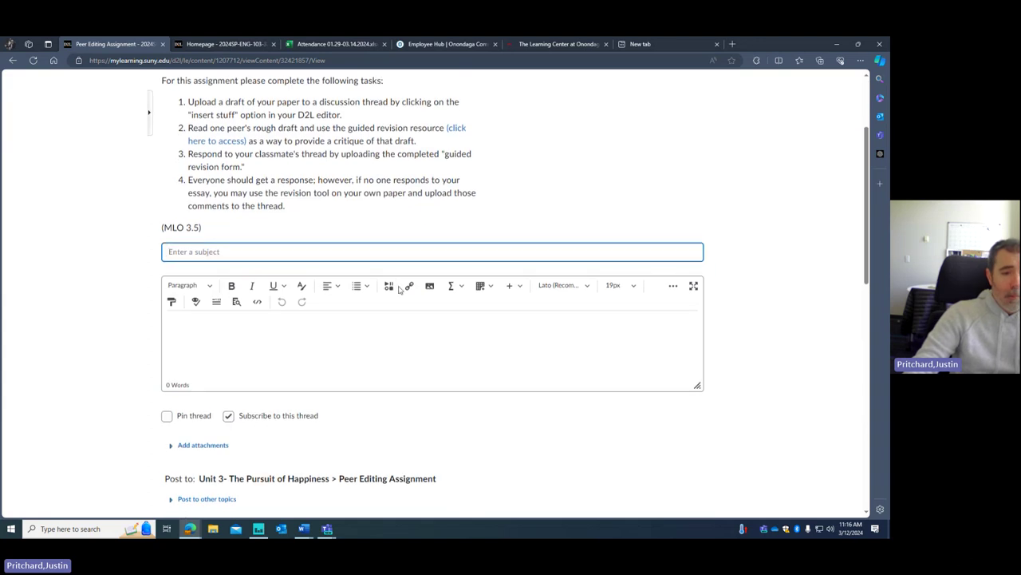
- Upload Essay_1_Rough_Draft from the computer's Downloads folder as an attachment and insert its link in the message body
click(389, 287)
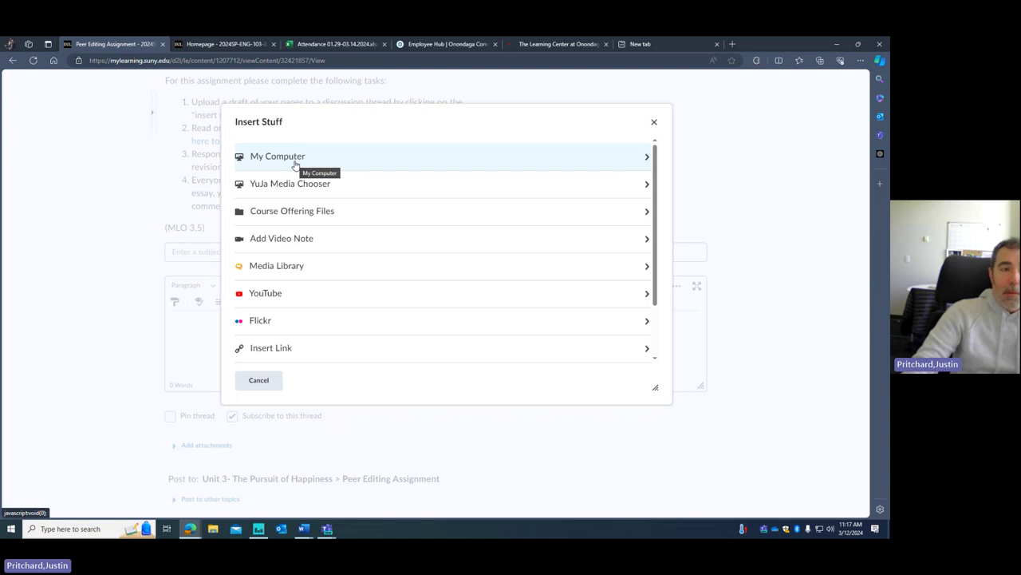
click(291, 159)
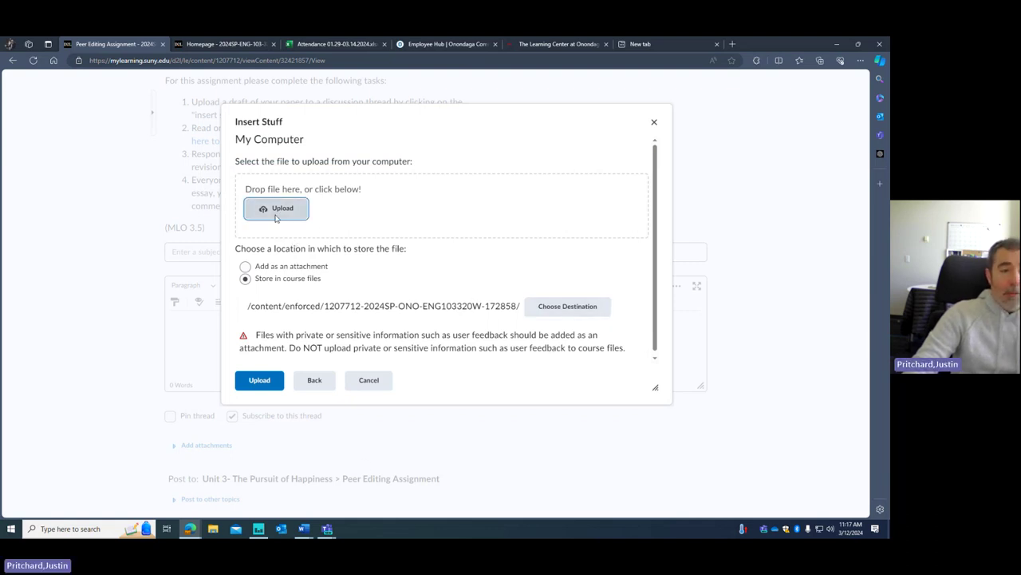
click(275, 214)
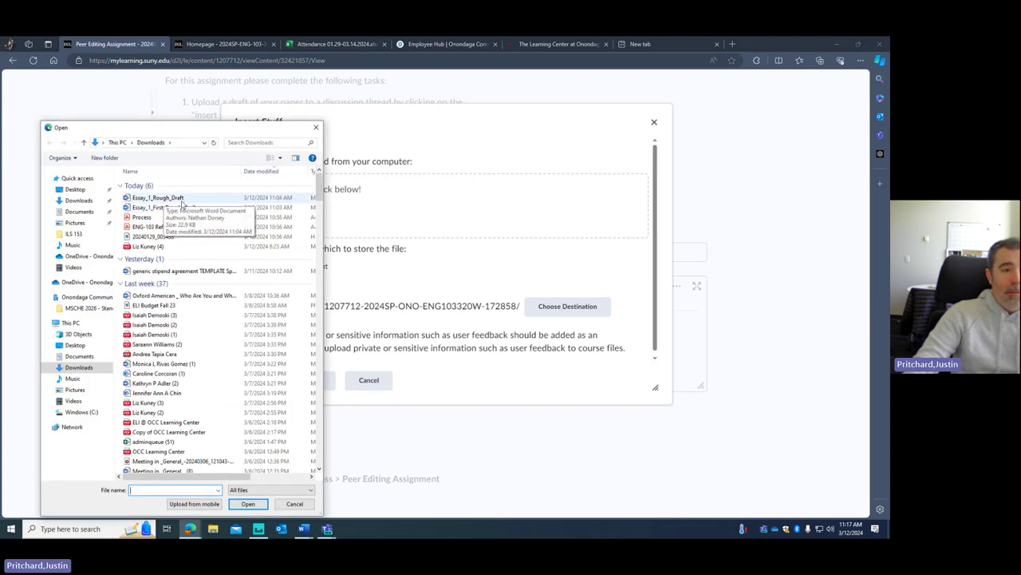
click(180, 200)
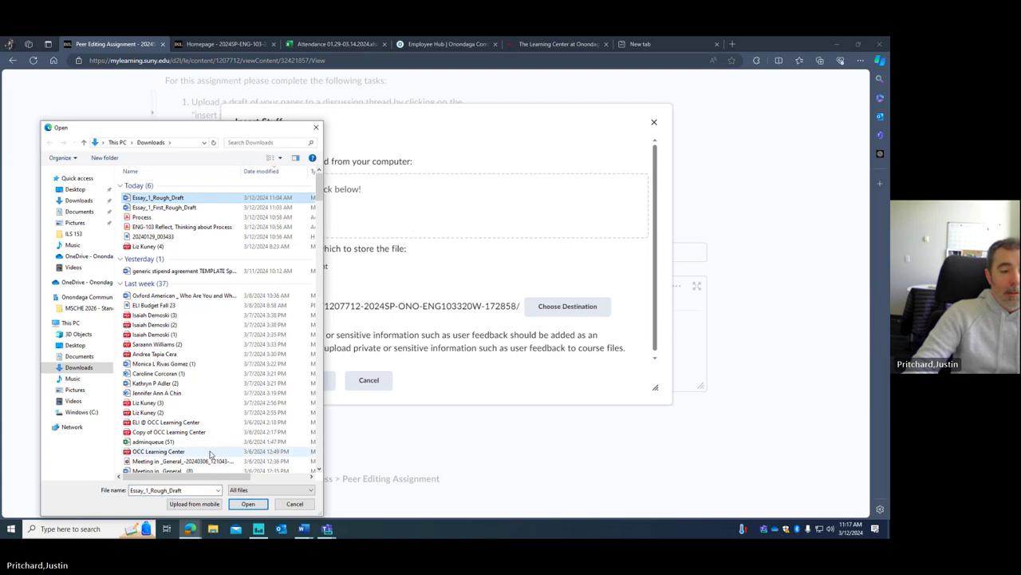
click(249, 506)
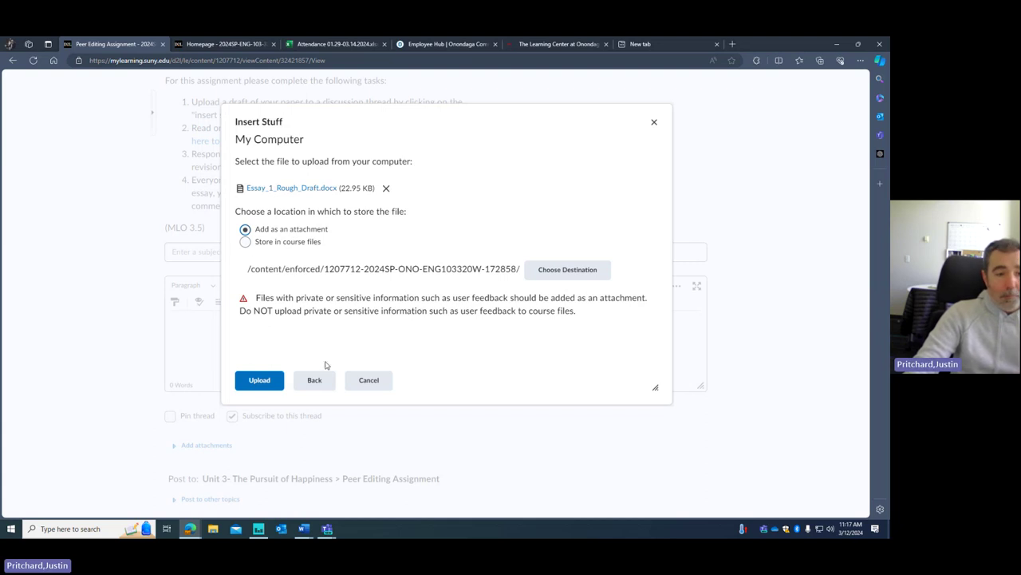
click(266, 380)
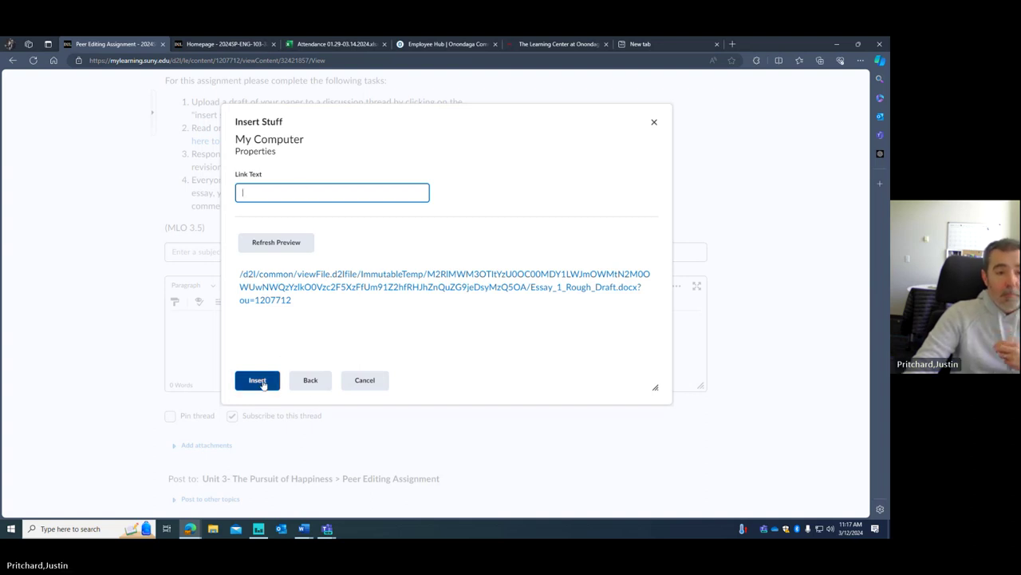
click(257, 379)
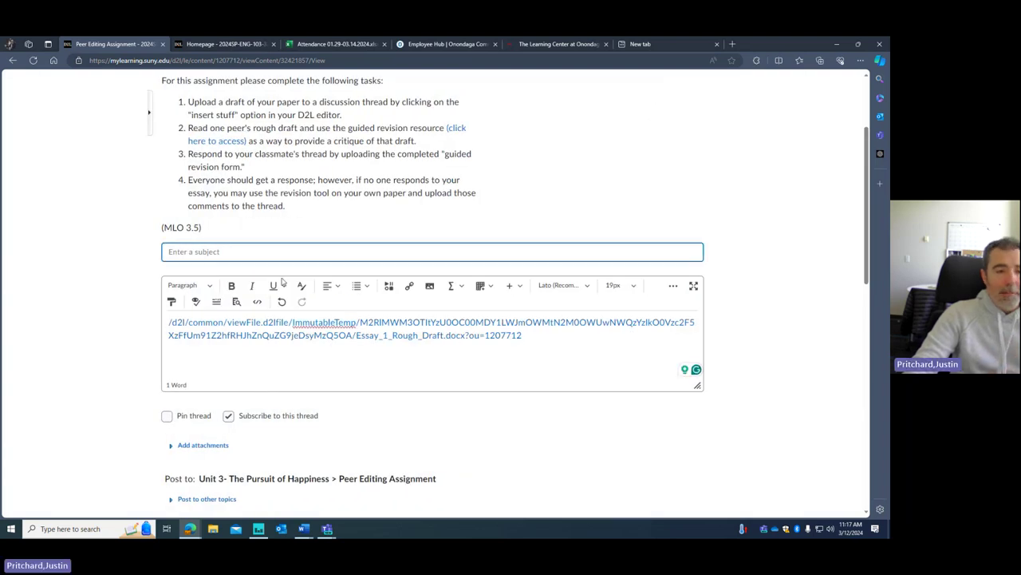
- Try to title the inserted file link "Rough Draft" followed by the author's surname
click(288, 339)
right_click(292, 340)
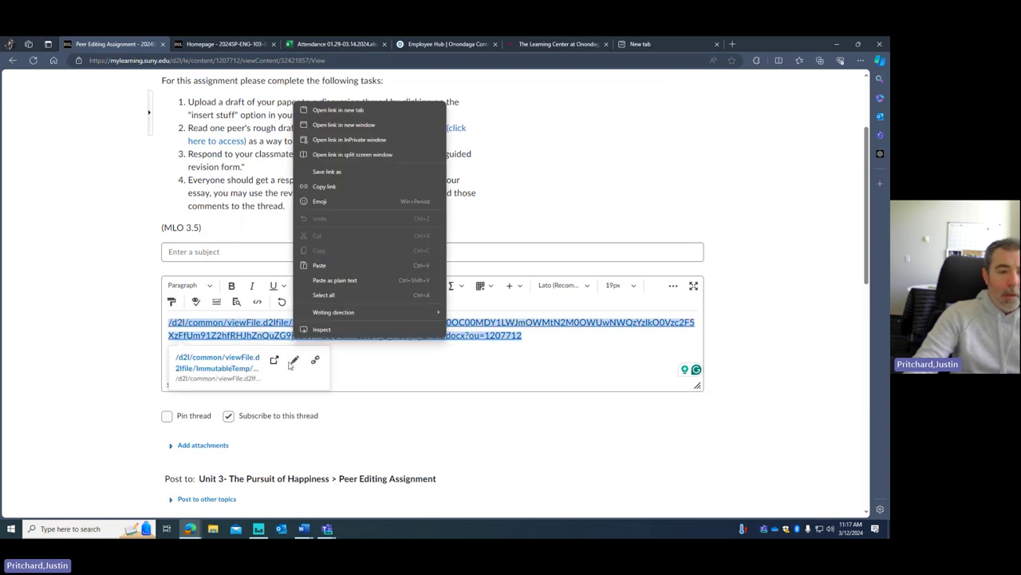
click(293, 361)
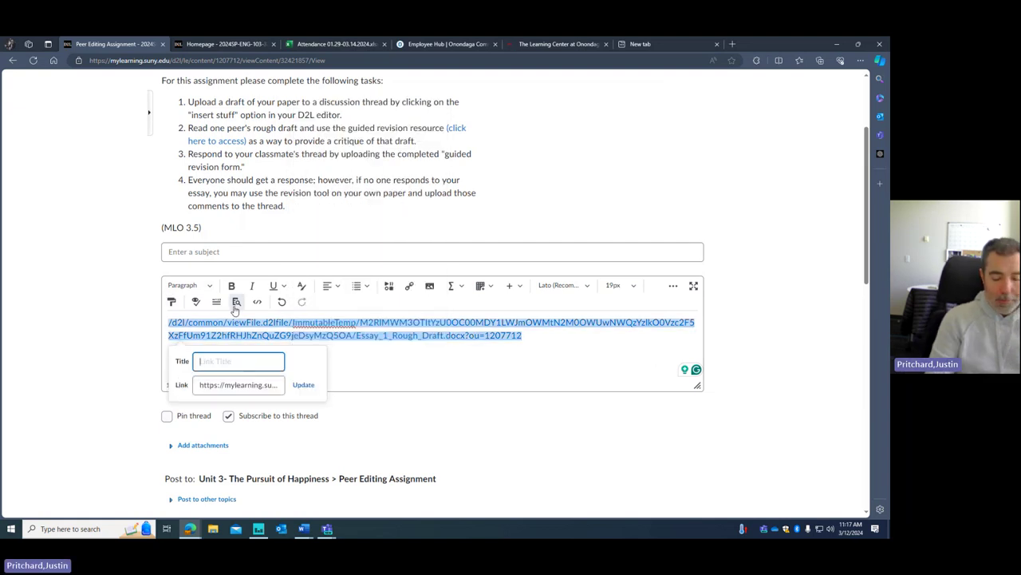
text(R)
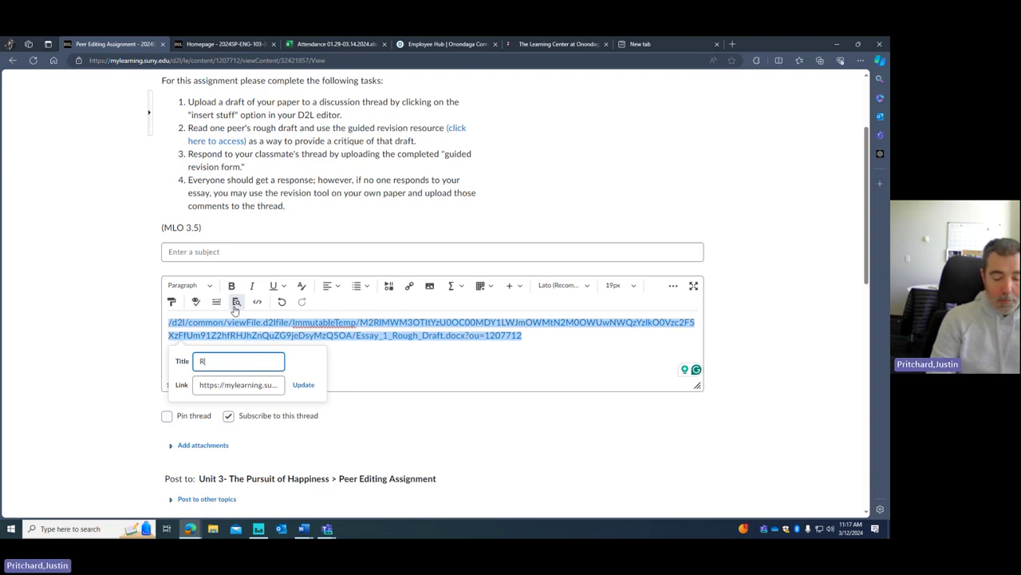
text(ough Draft Priot)
key(BackSpace)
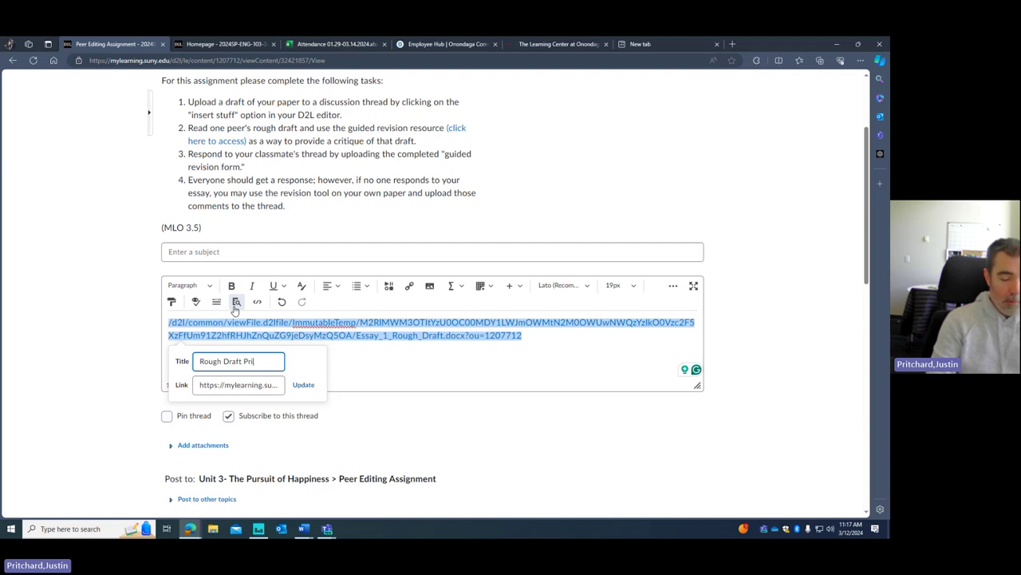
text(tchard)
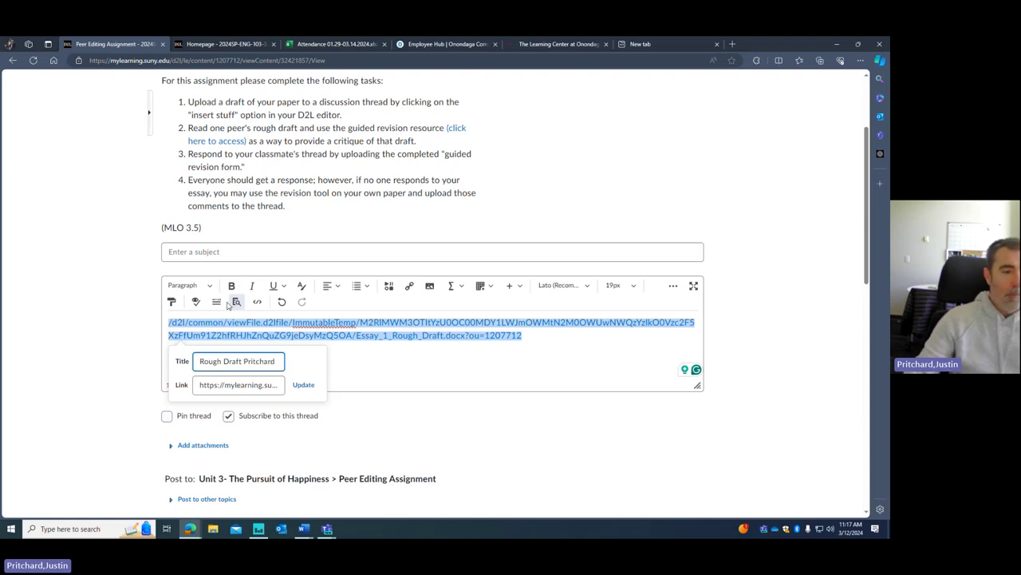
key(Return)
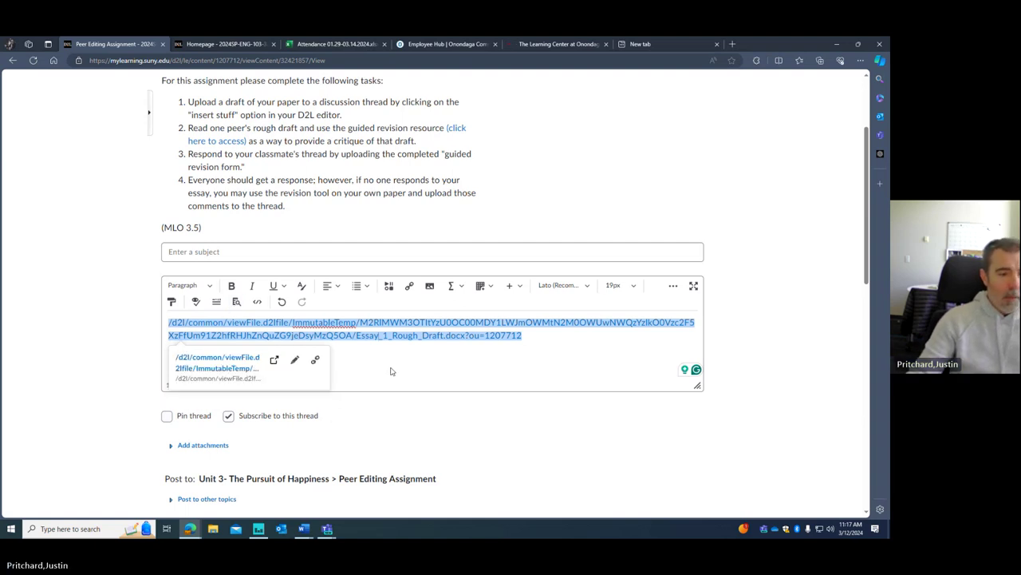
- Enter the link title again as "Rough Draft" plus the author's surname, update the link, and check and reapply its title
click(295, 359)
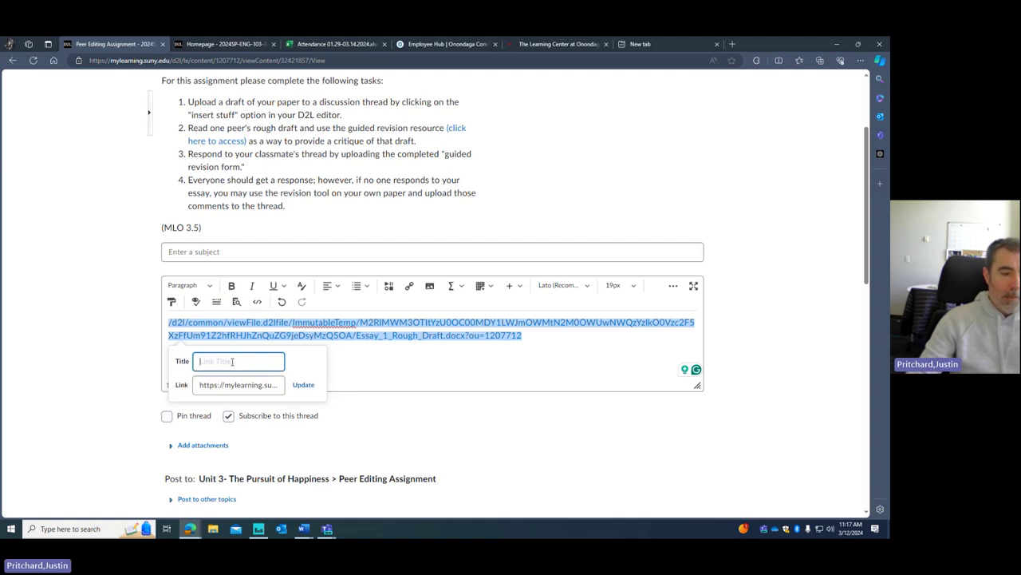
text(Rough P)
text(raft )
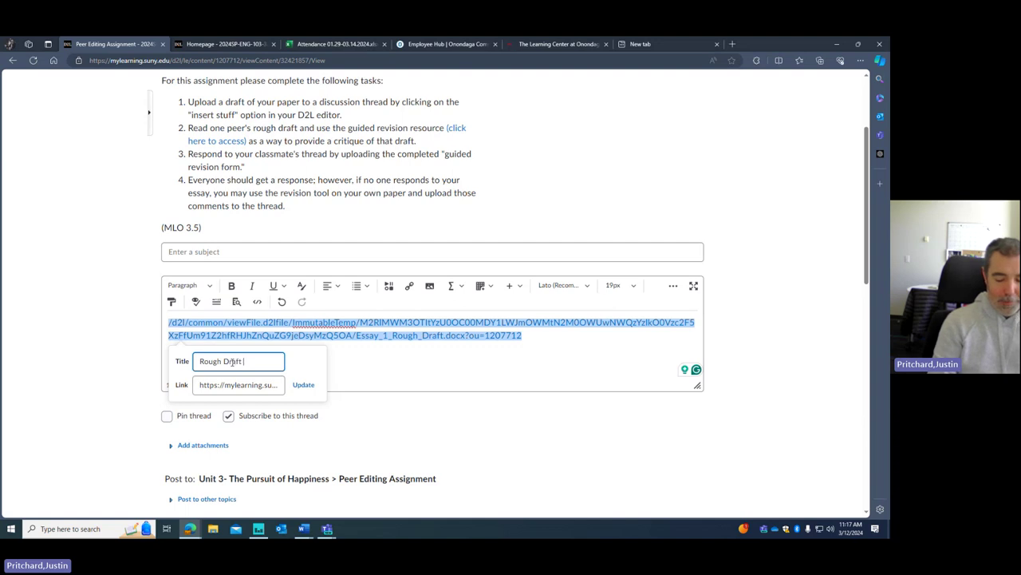
text(Pritchard)
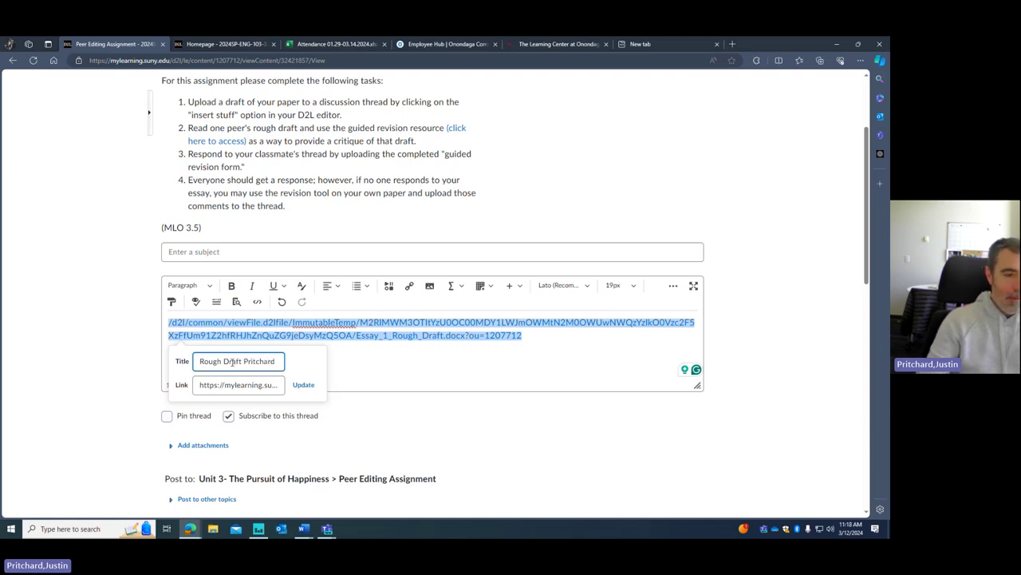
click(311, 384)
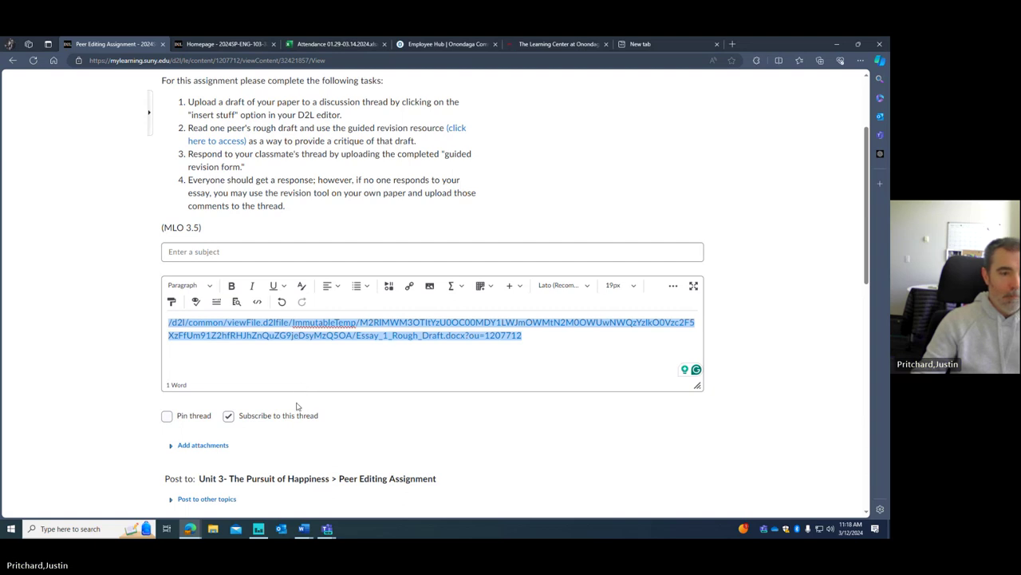
scroll(327, 386, up, 2)
scroll(328, 386, down, 2)
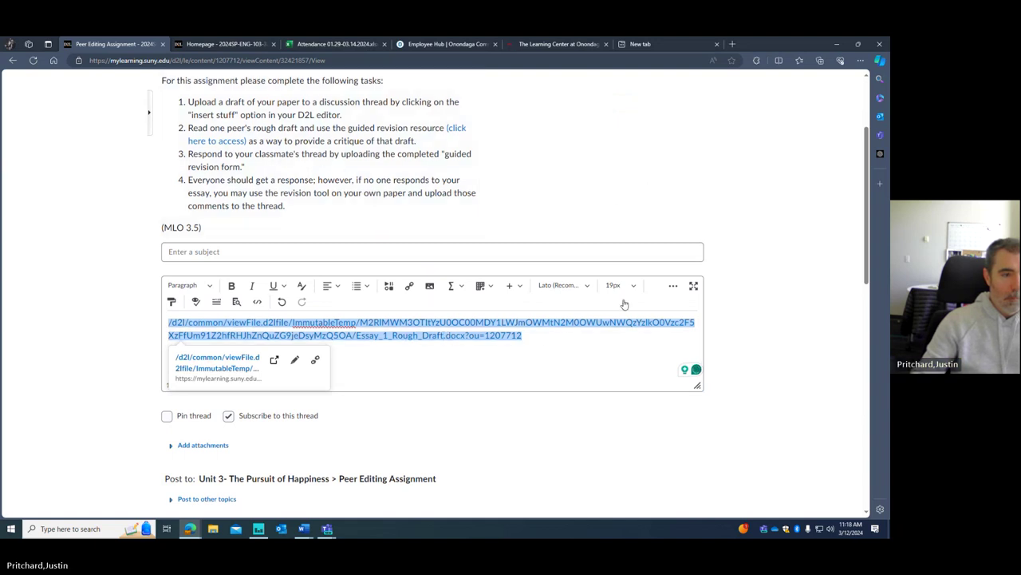
click(295, 360)
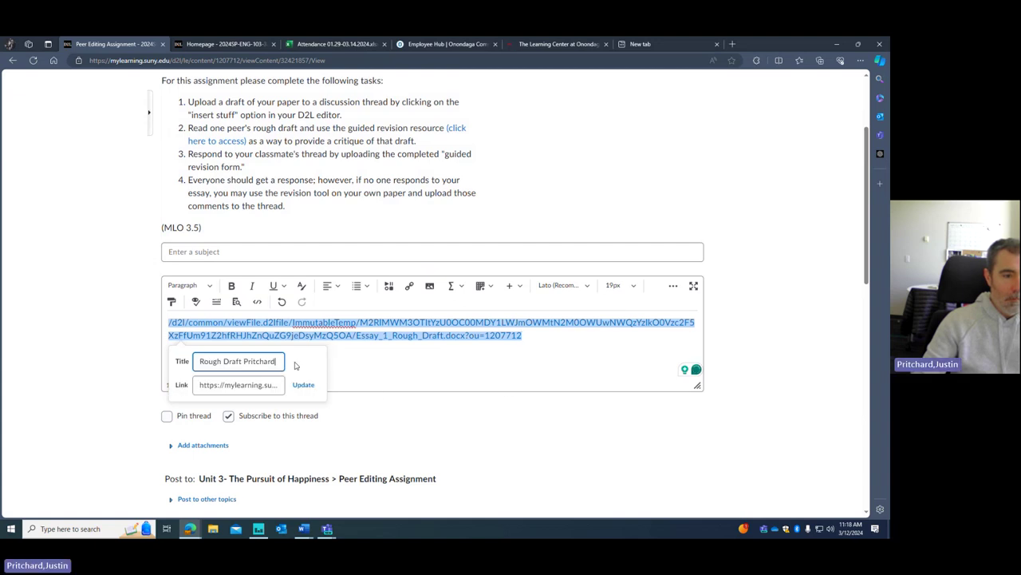
click(304, 385)
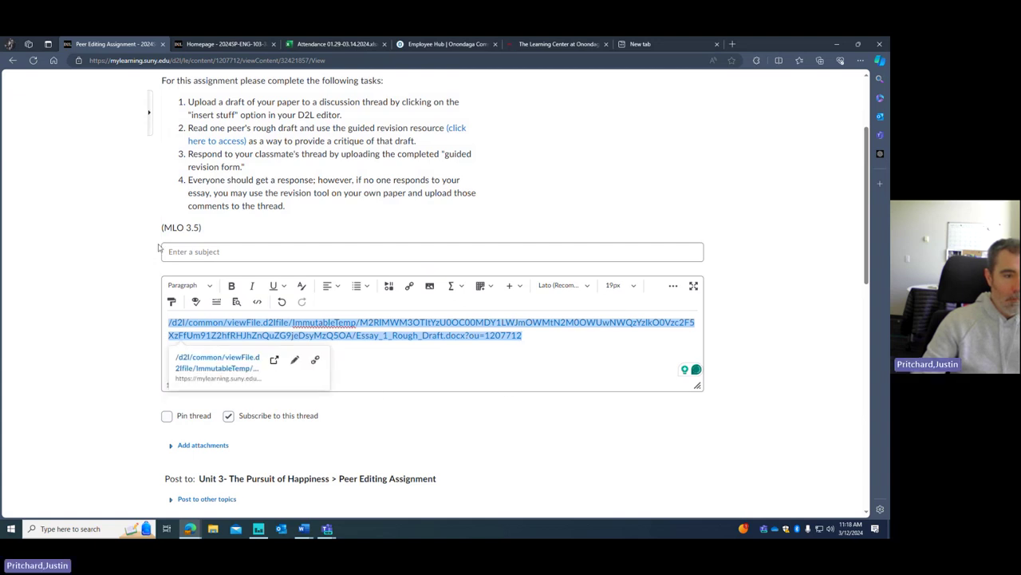
- Remove the hyperlink from the inserted file address and delete all text from the message body
scroll(91, 171, down, 5)
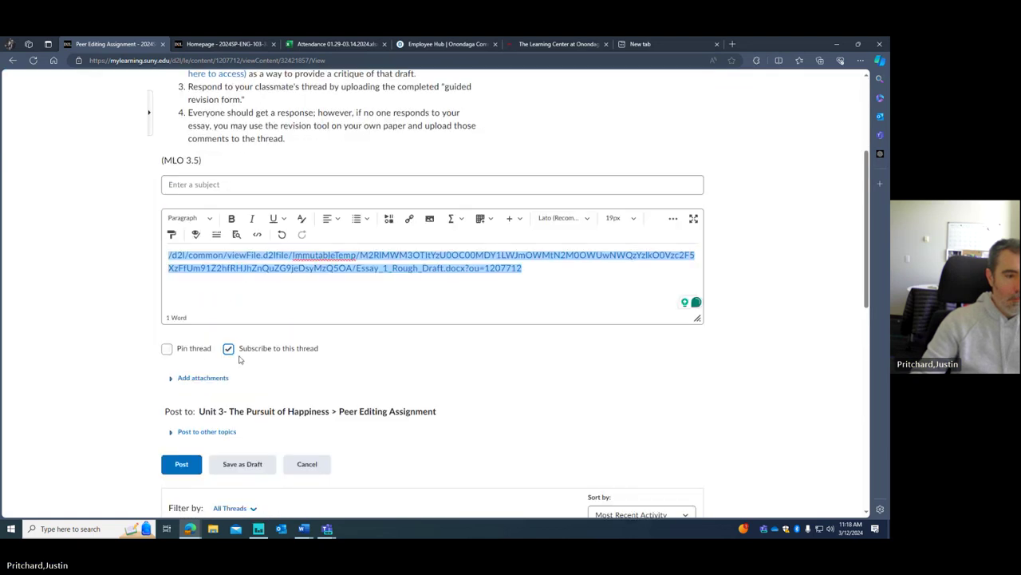
click(243, 329)
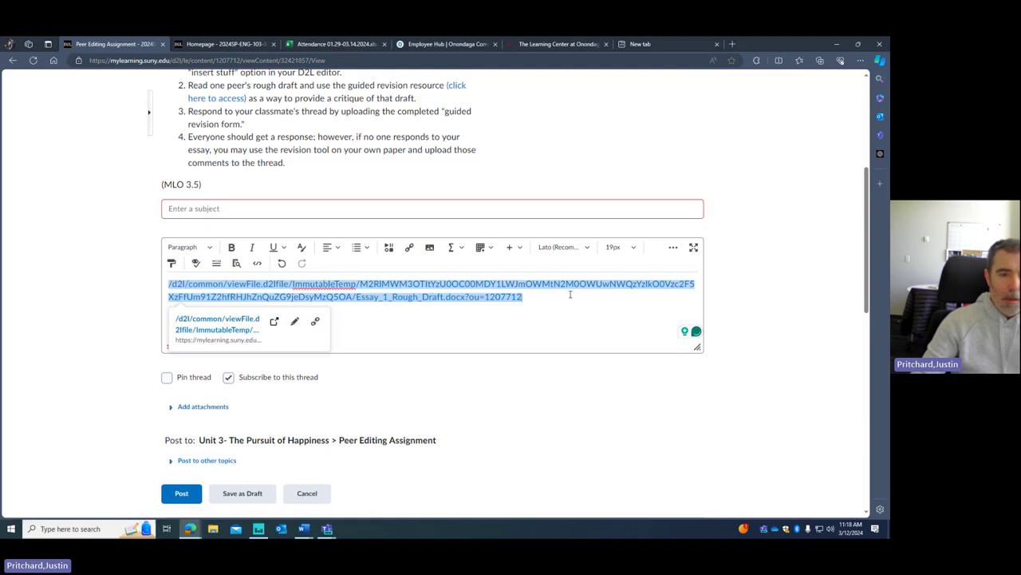
click(316, 324)
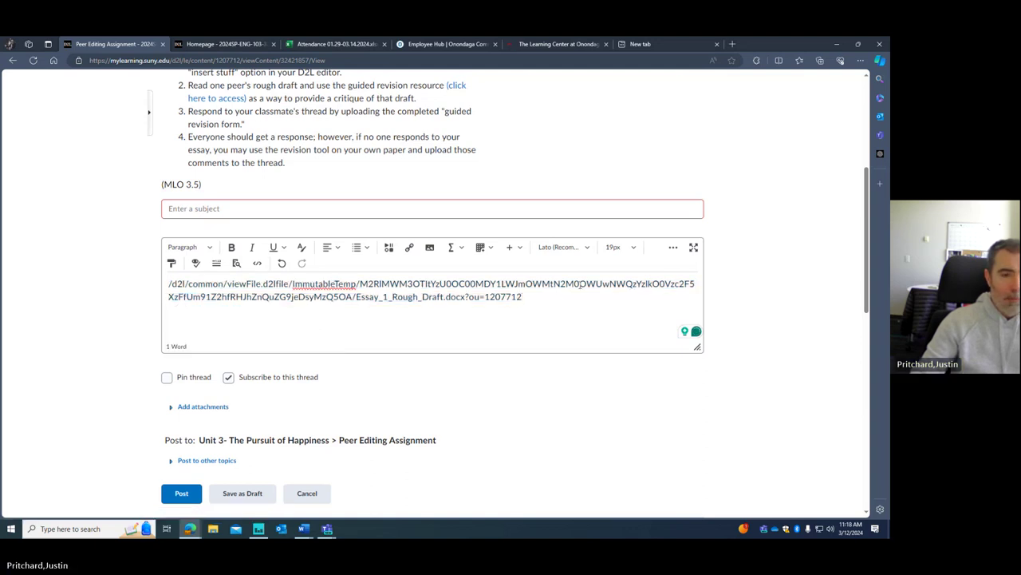
drag(522, 296, 174, 297)
key(ctrl+a)
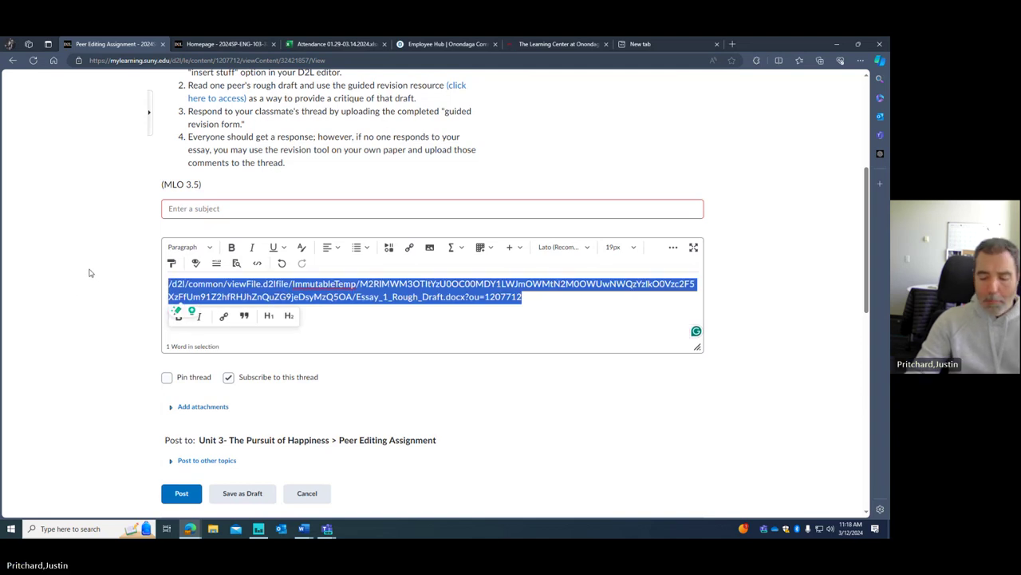
key(BackSpace)
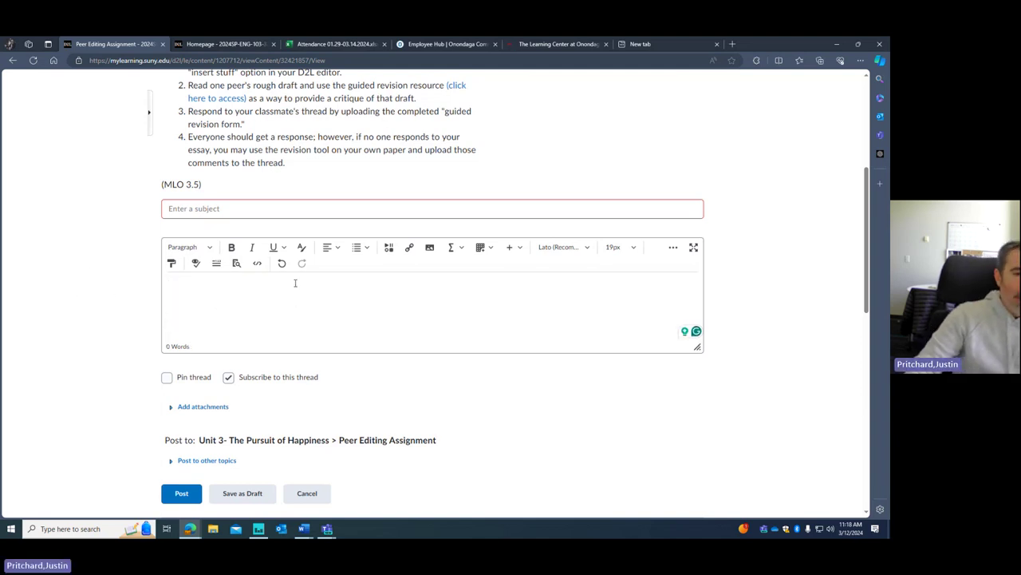
- Look over the empty new-thread form, the existing rough draft threads and the task instructions of the Peer Editing Assignment
click(333, 212)
click(405, 292)
scroll(425, 318, down, 3)
scroll(425, 318, down, 1)
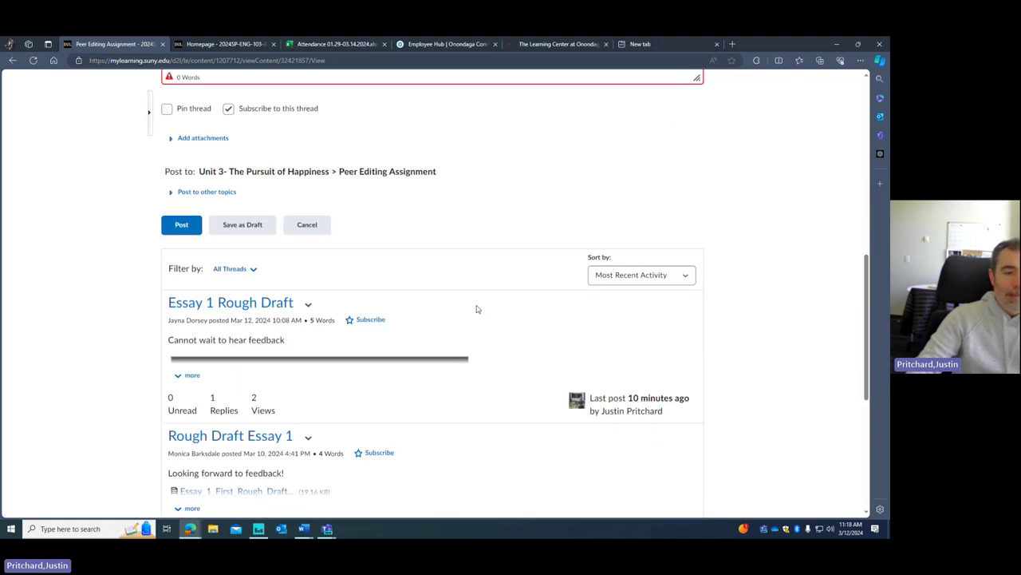
scroll(476, 308, down, 4)
scroll(367, 239, up, 8)
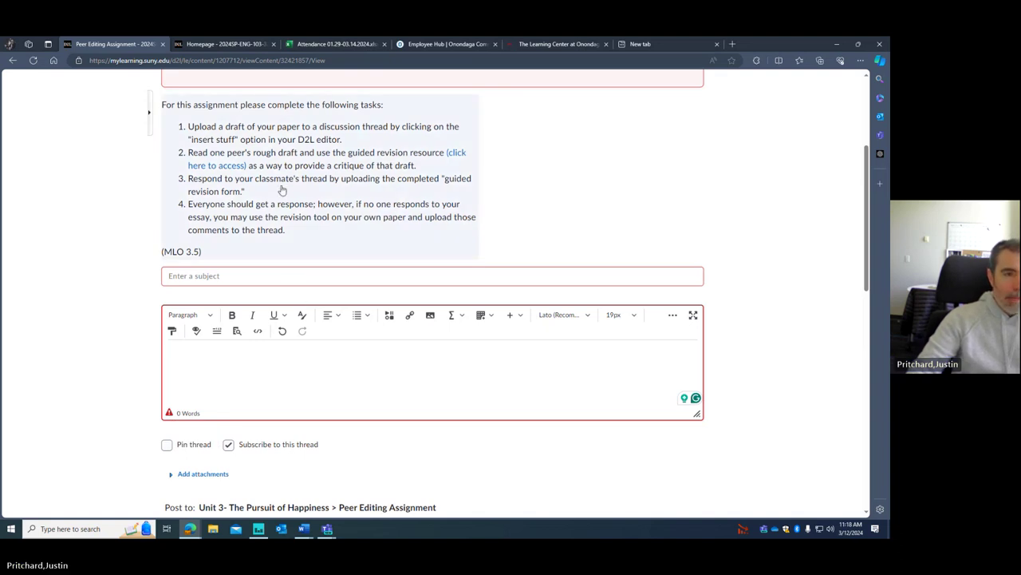
scroll(344, 255, up, 3)
scroll(349, 271, down, 4)
scroll(348, 277, up, 3)
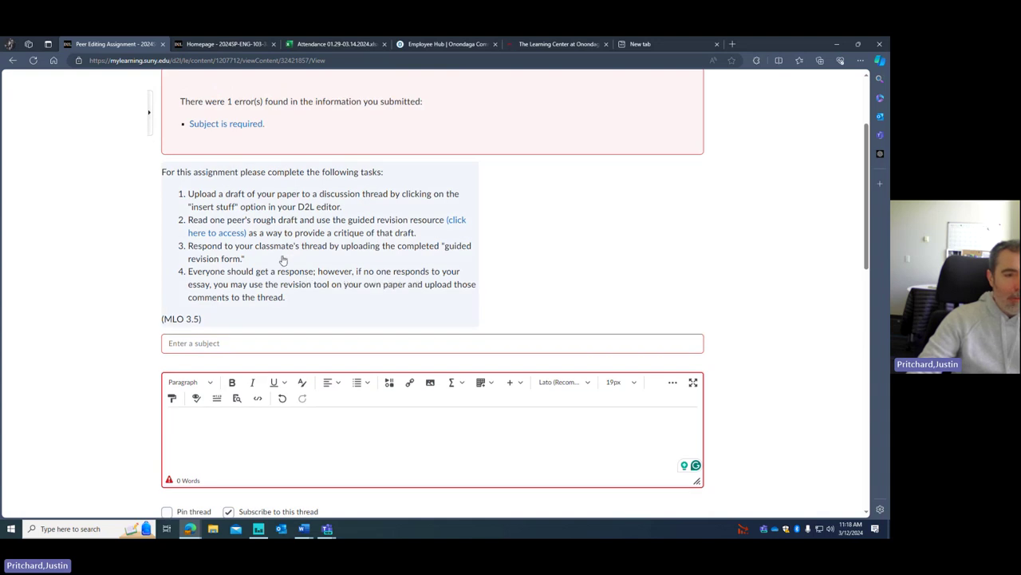
- Open the guided revision resource linked in the instructions as a Word document and review its Thesis and Focus steps
click(221, 236)
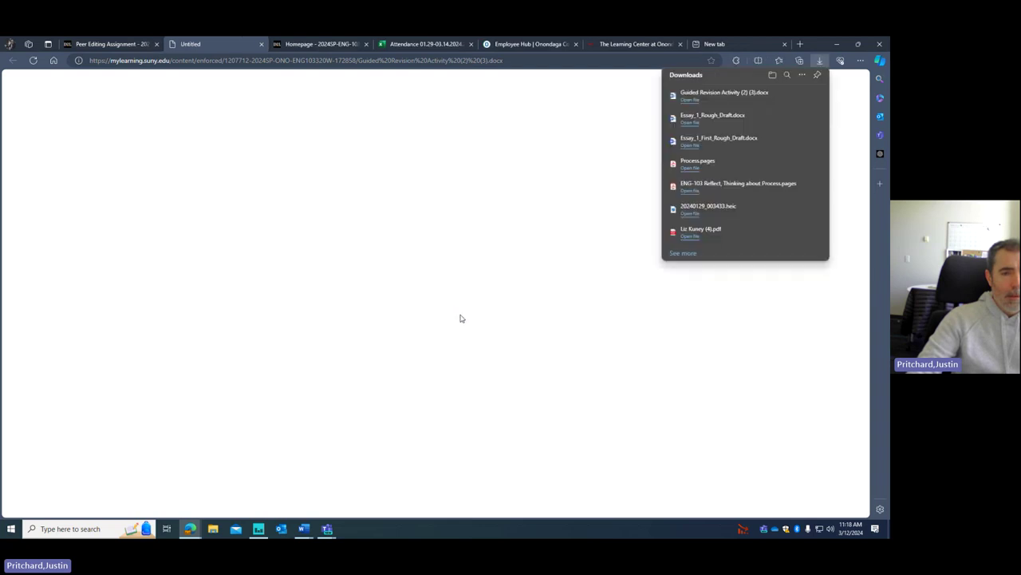
click(735, 96)
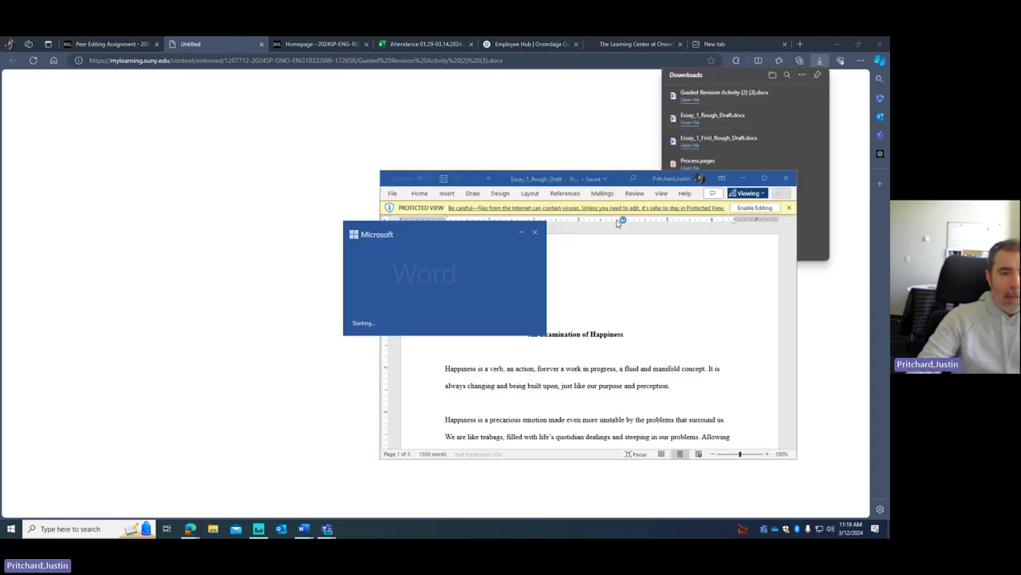
scroll(566, 340, down, 3)
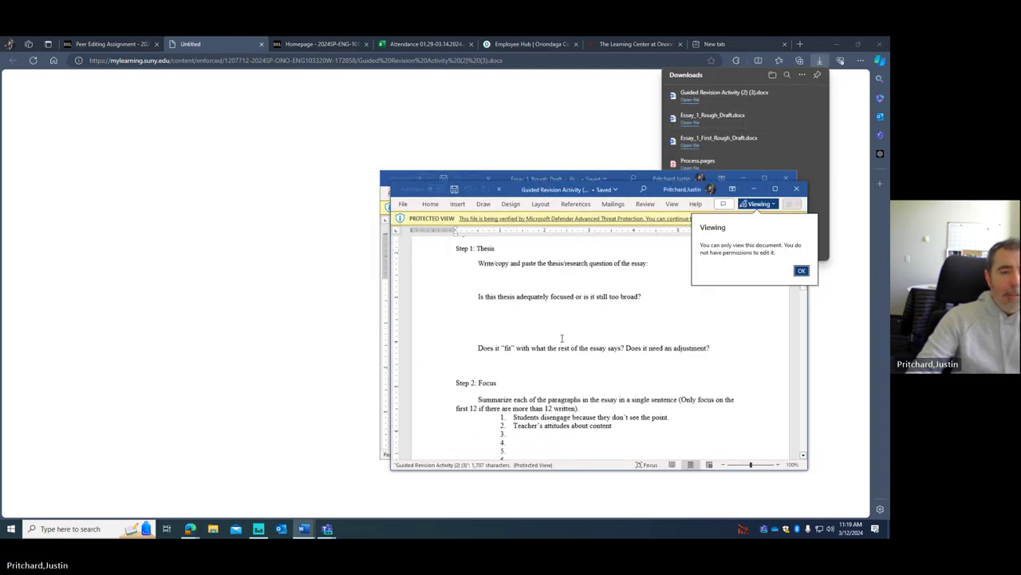
scroll(591, 324, down, 4)
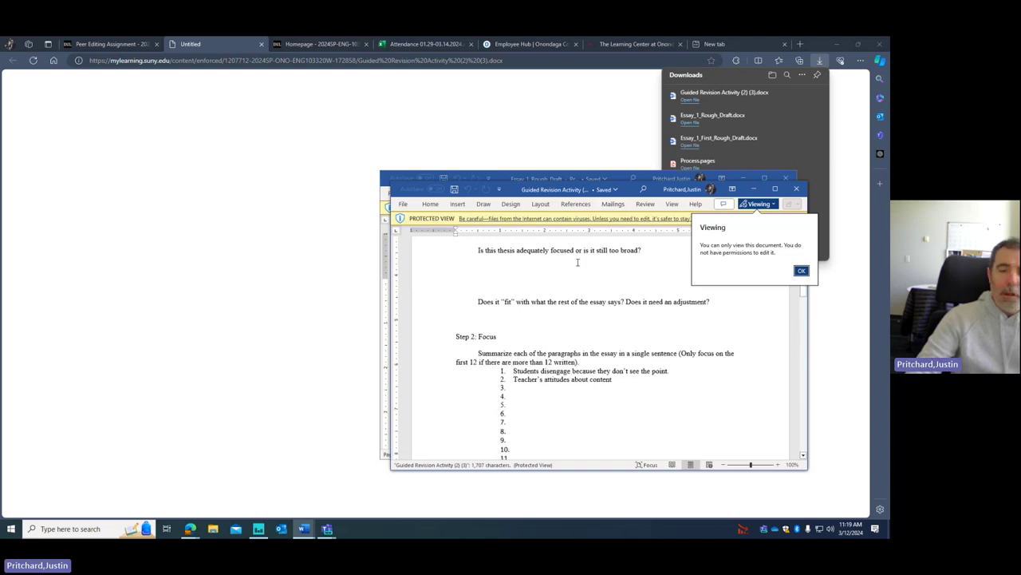
scroll(590, 324, up, 6)
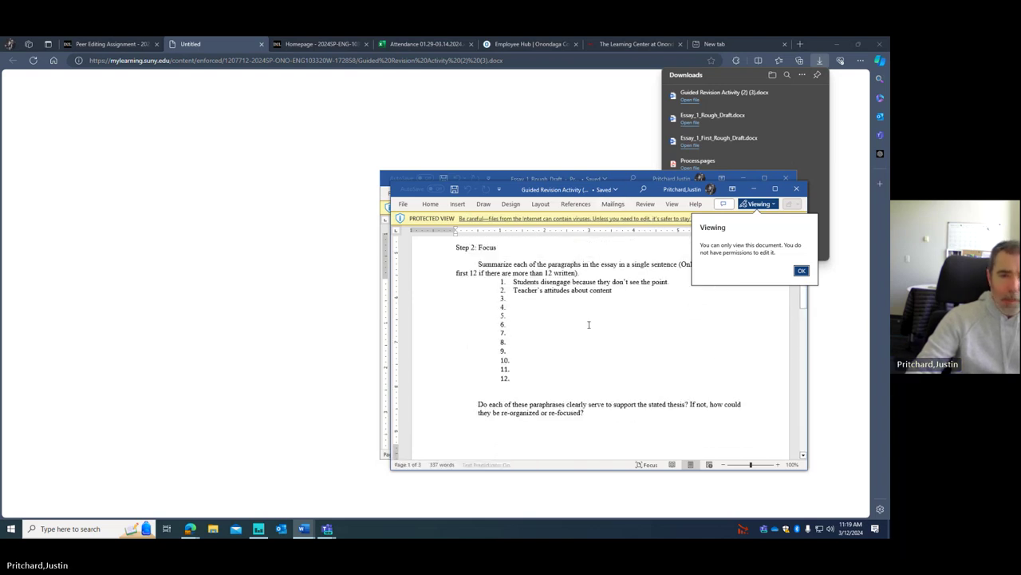
scroll(590, 326, up, 3)
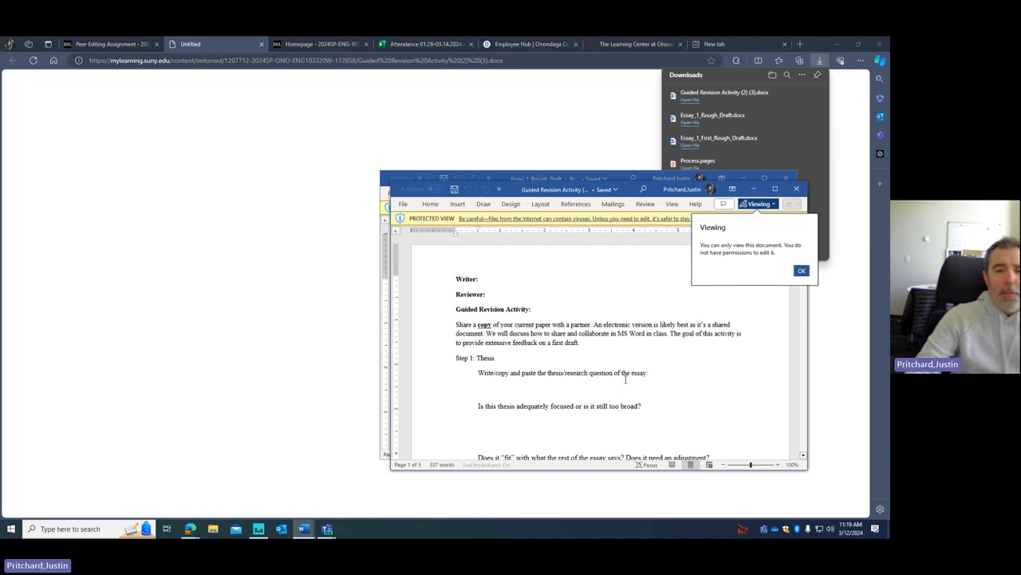
scroll(606, 375, down, 2)
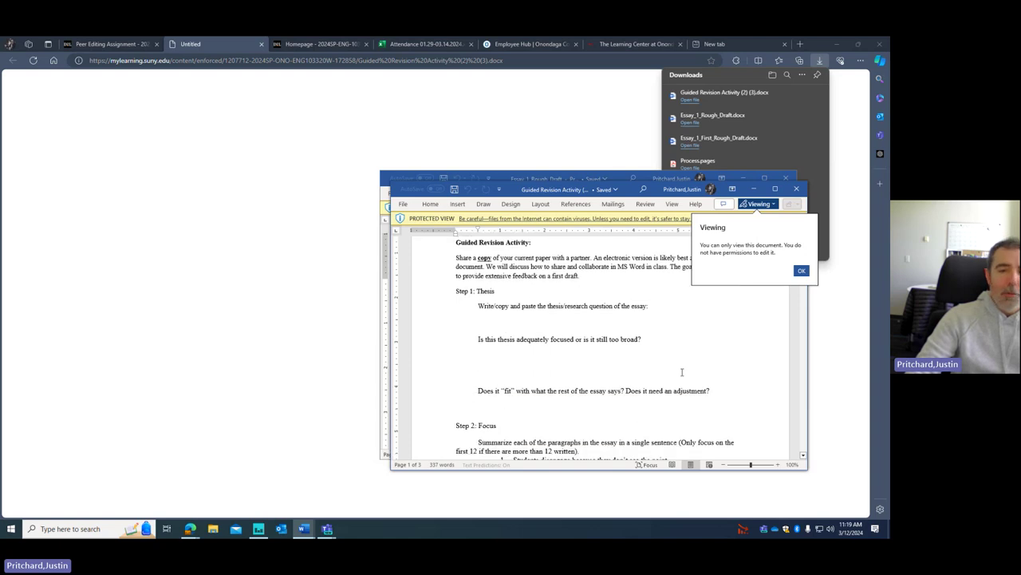
scroll(683, 372, down, 2)
click(592, 340)
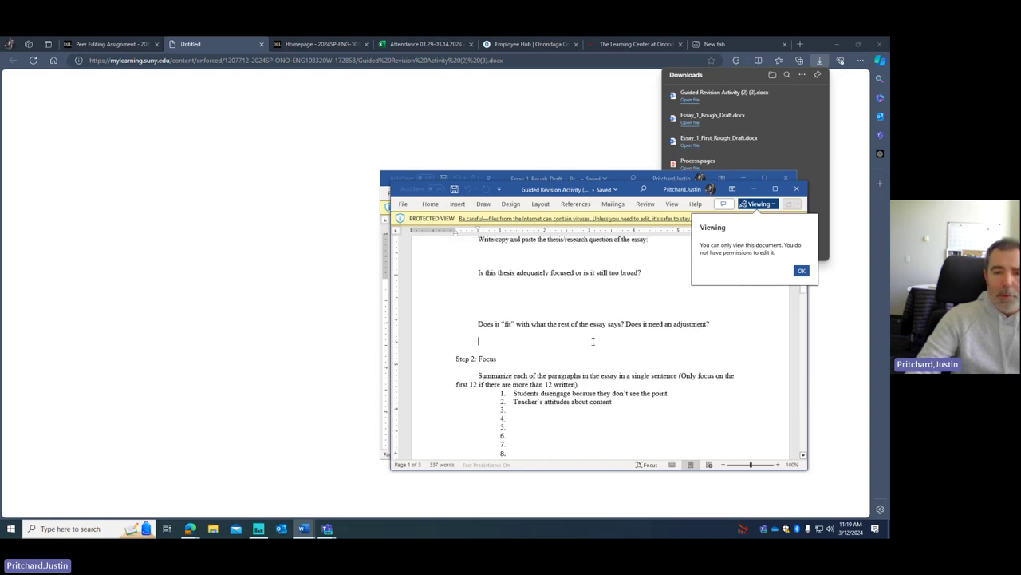
- Dismiss the viewing notice, close the Guided Revision Activity document and return to the Peer Editing Assignment page
click(801, 270)
click(796, 189)
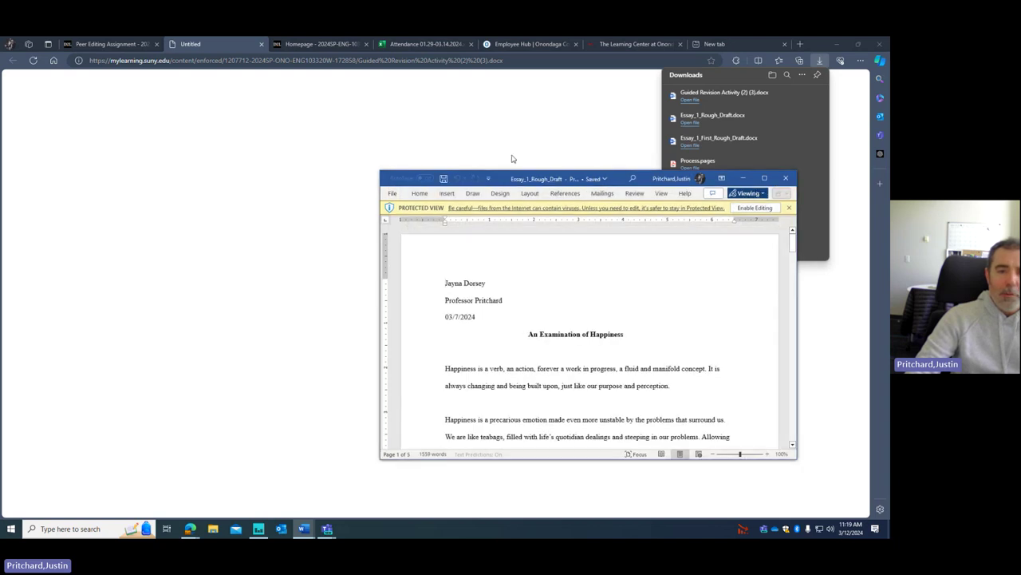
click(545, 166)
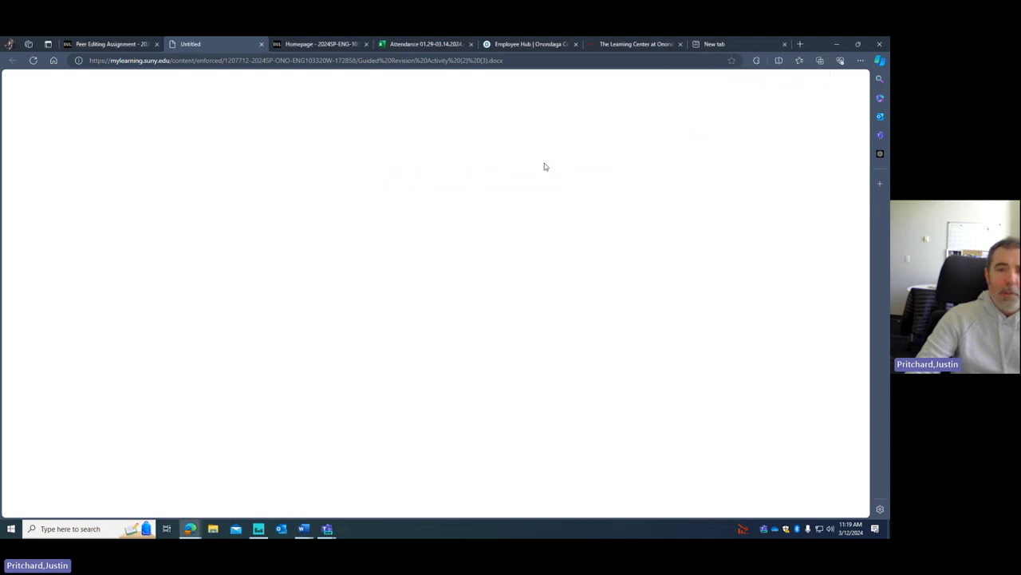
click(111, 44)
- Review the four Peer Editing Assignment tasks on drafting, critiquing a peer and responding, along with the posting area below them
scroll(488, 292, up, 2)
scroll(502, 305, down, 3)
click(239, 335)
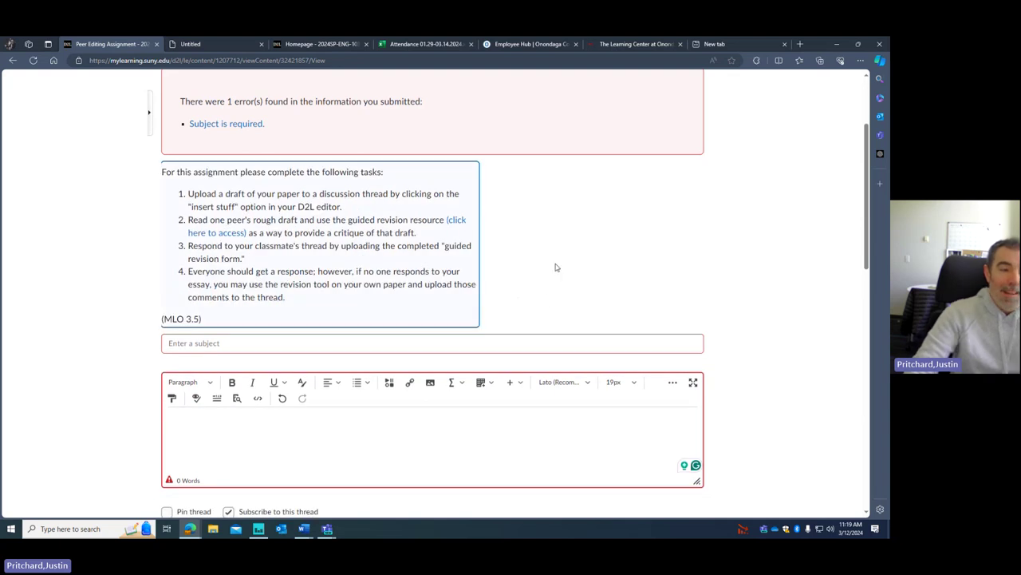
scroll(556, 303, down, 1)
scroll(553, 318, up, 2)
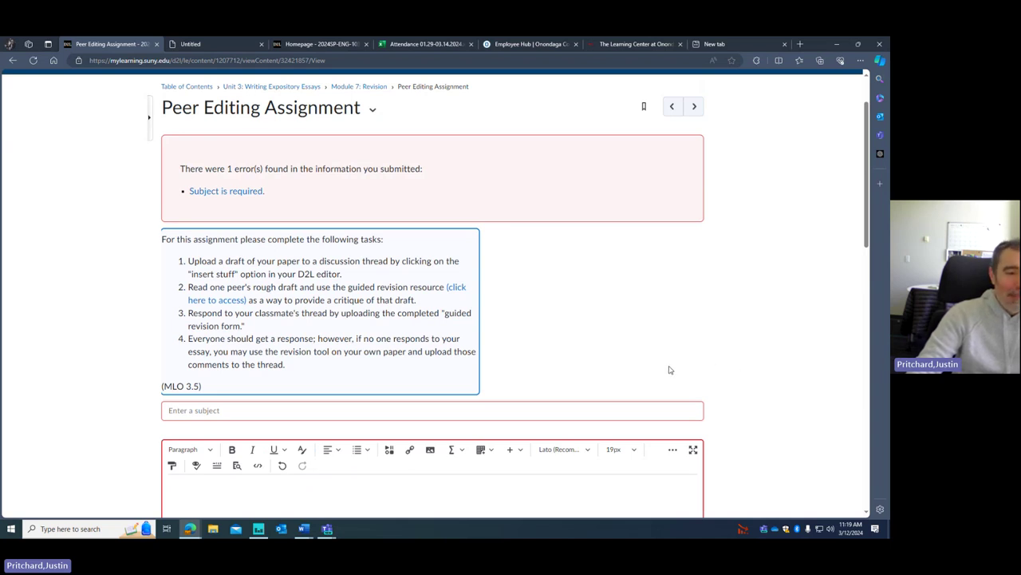
scroll(598, 376, down, 4)
scroll(637, 379, up, 3)
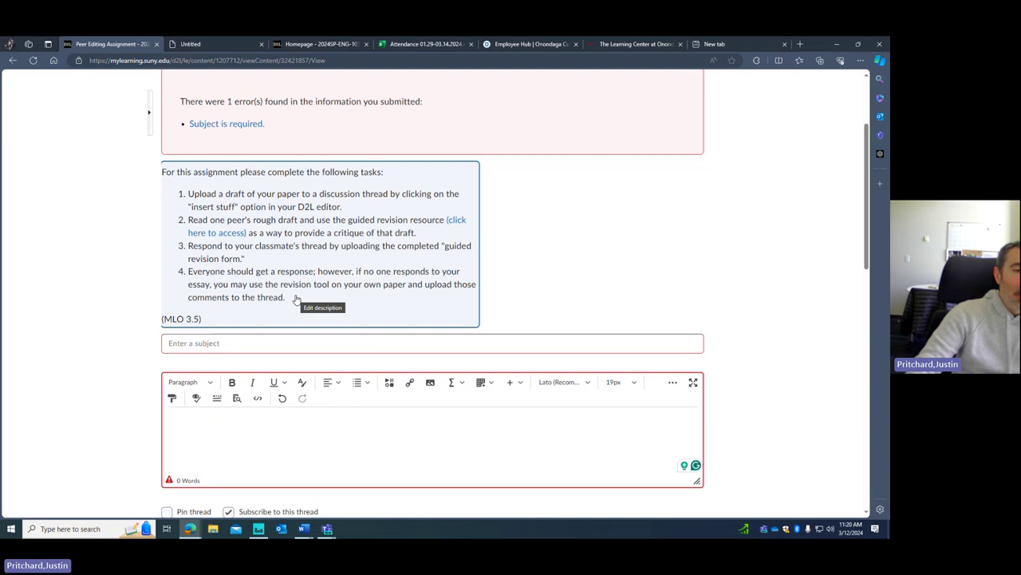
scroll(358, 290, down, 10)
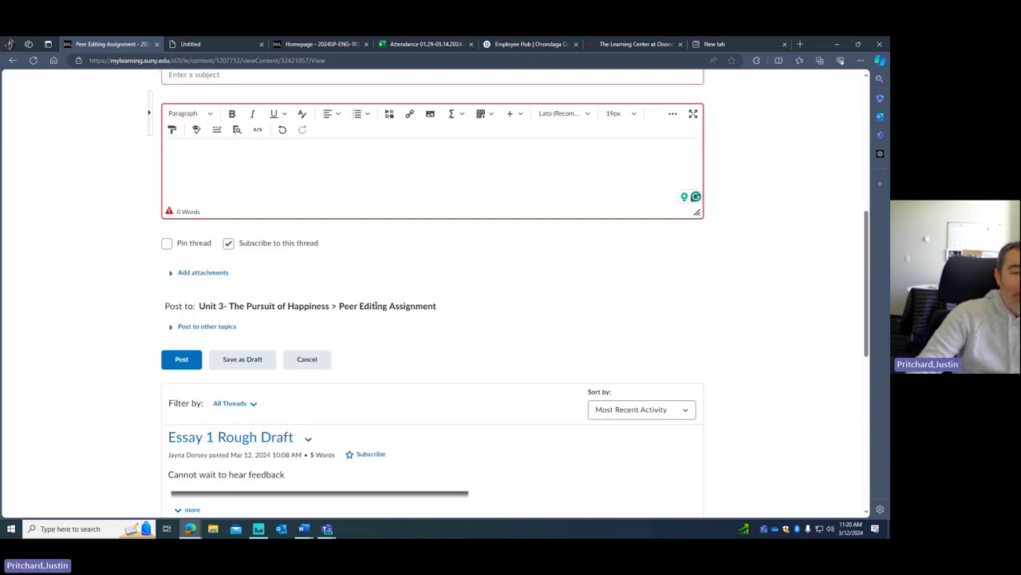
scroll(310, 348, up, 6)
scroll(359, 339, up, 1)
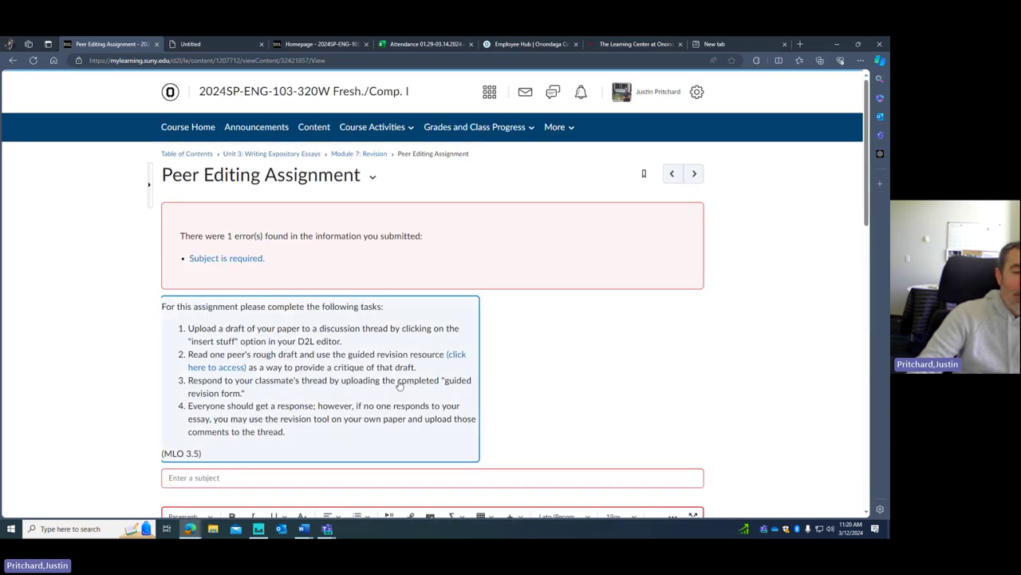
scroll(399, 384, down, 1)
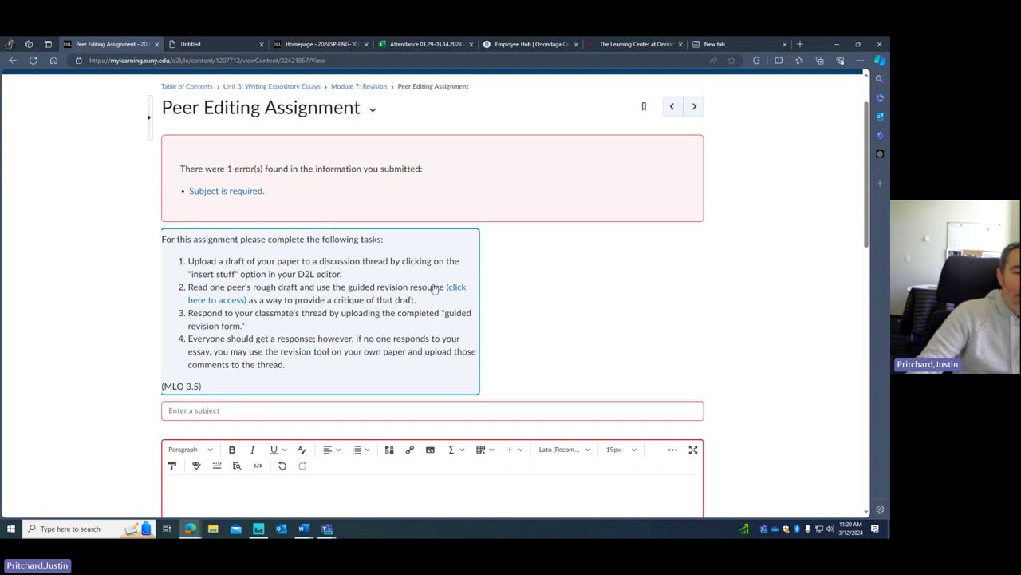
scroll(358, 317, up, 1)
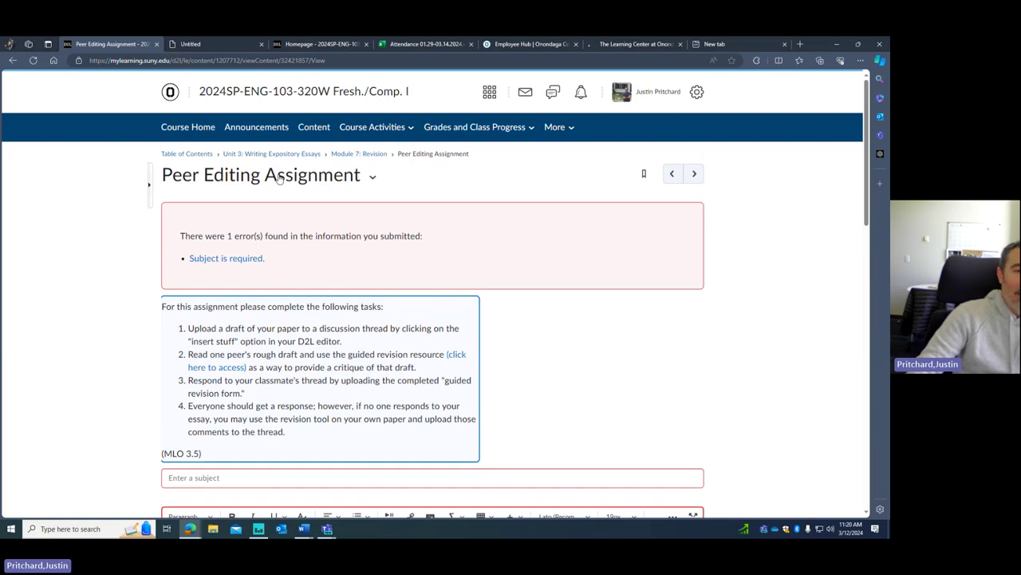
scroll(274, 196, down, 2)
scroll(301, 183, up, 2)
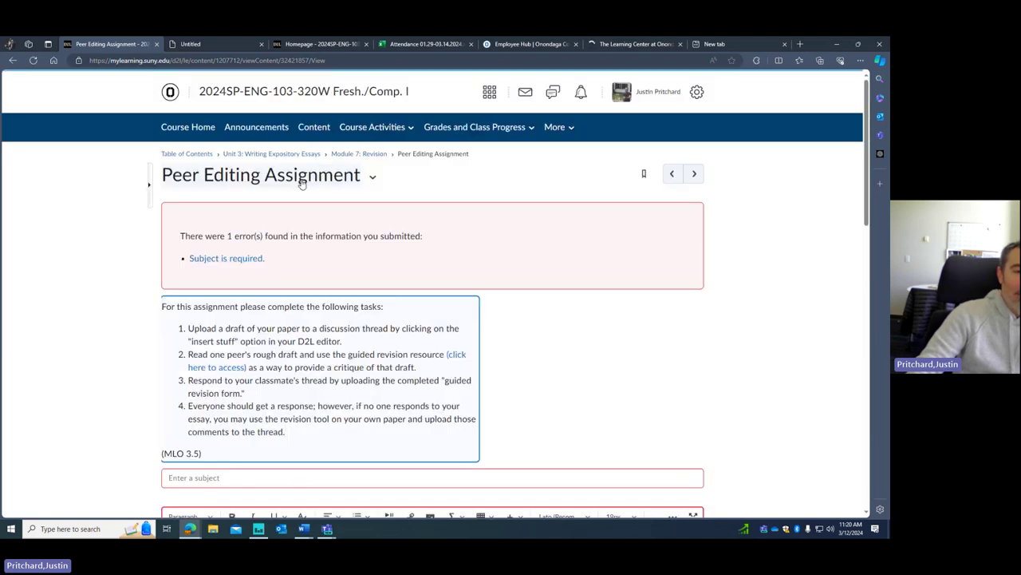
- Leave the unsaved thread and go to Module 7: Revision on the Unit 3: Writing Expository Essays page
click(263, 157)
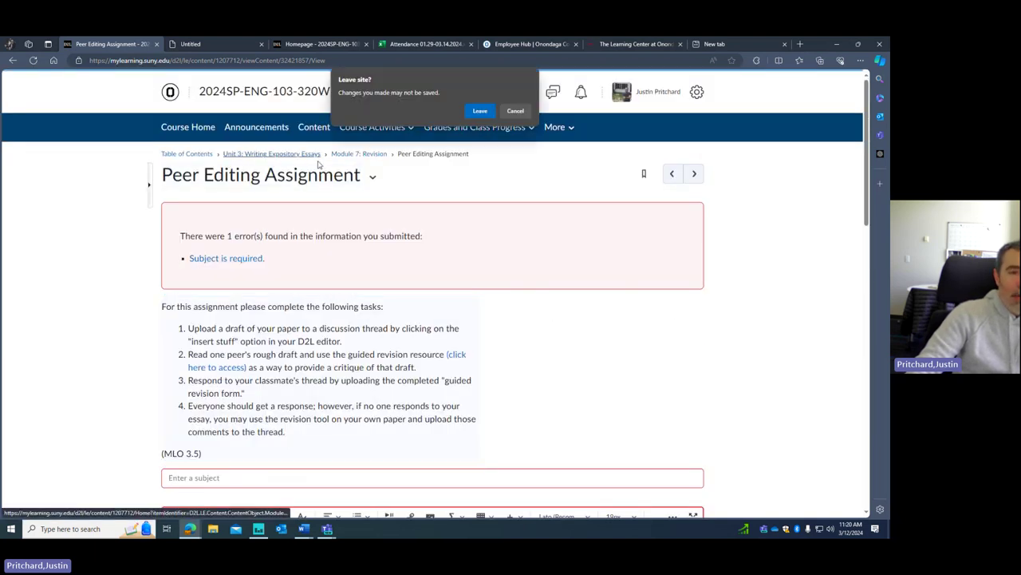
click(478, 111)
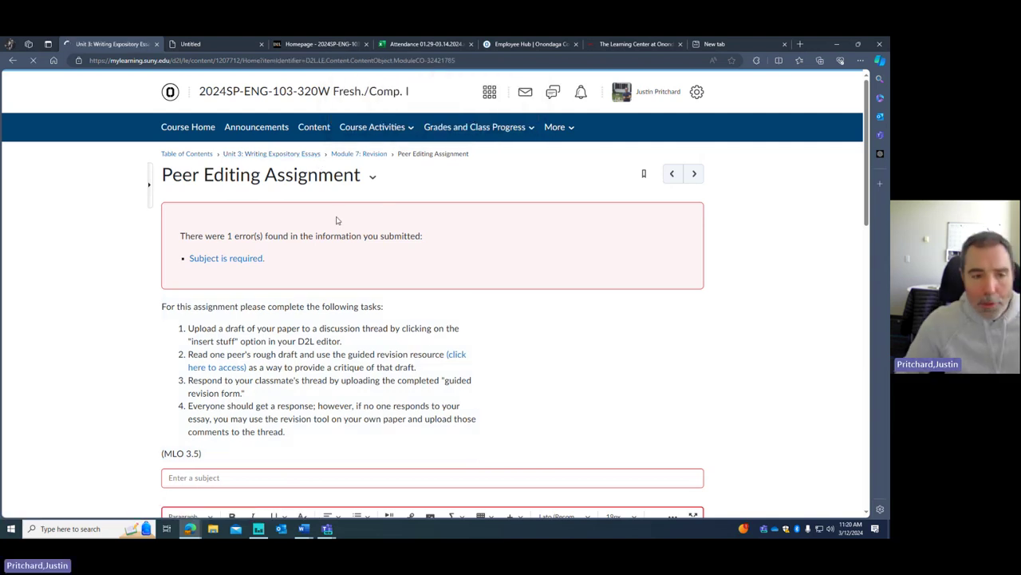
scroll(530, 371, down, 8)
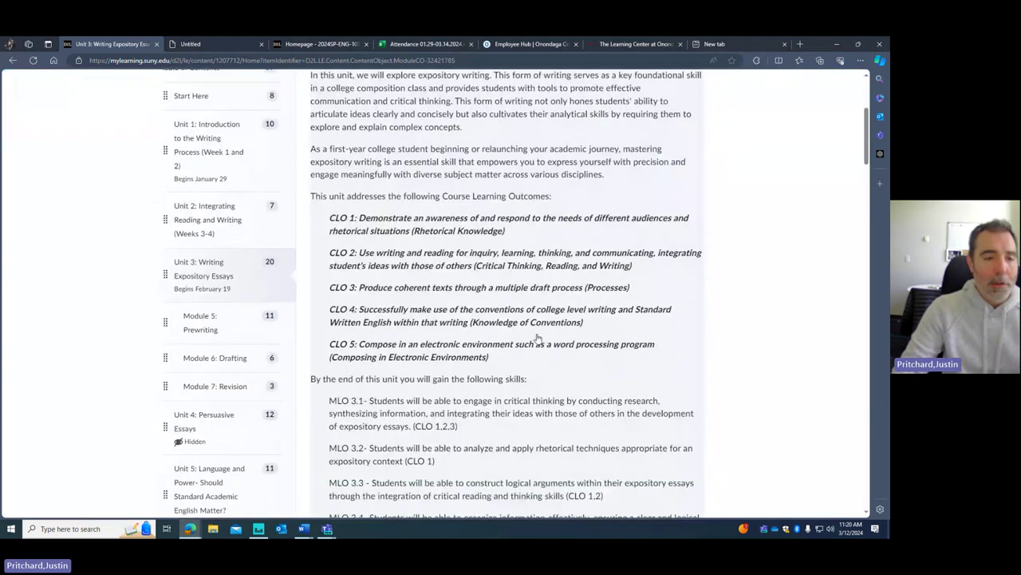
scroll(533, 377, down, 15)
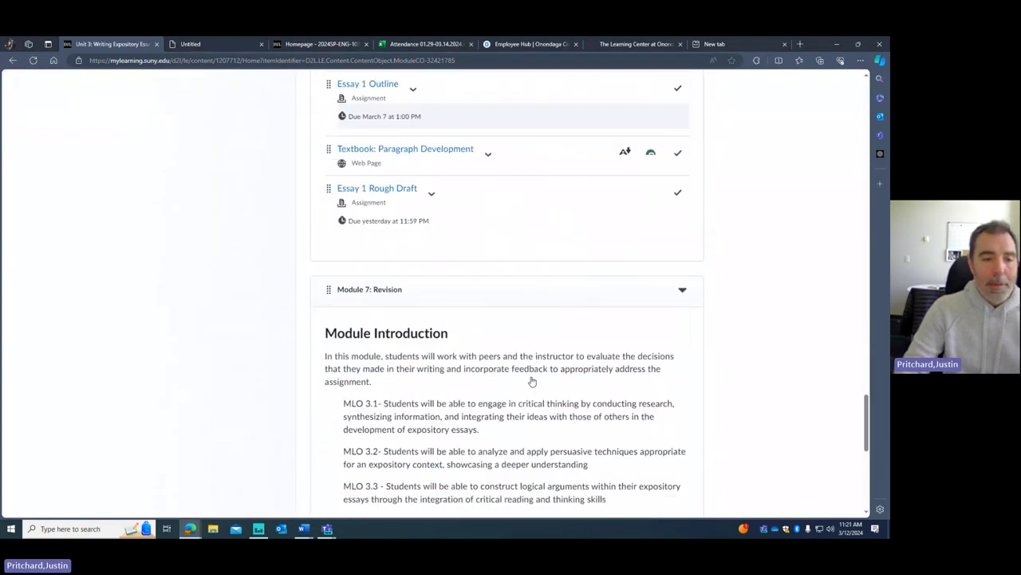
- Read the Module 7 introduction and activity checklist, and open the Additional Labor Unit 1 assignment
scroll(532, 381, up, 1)
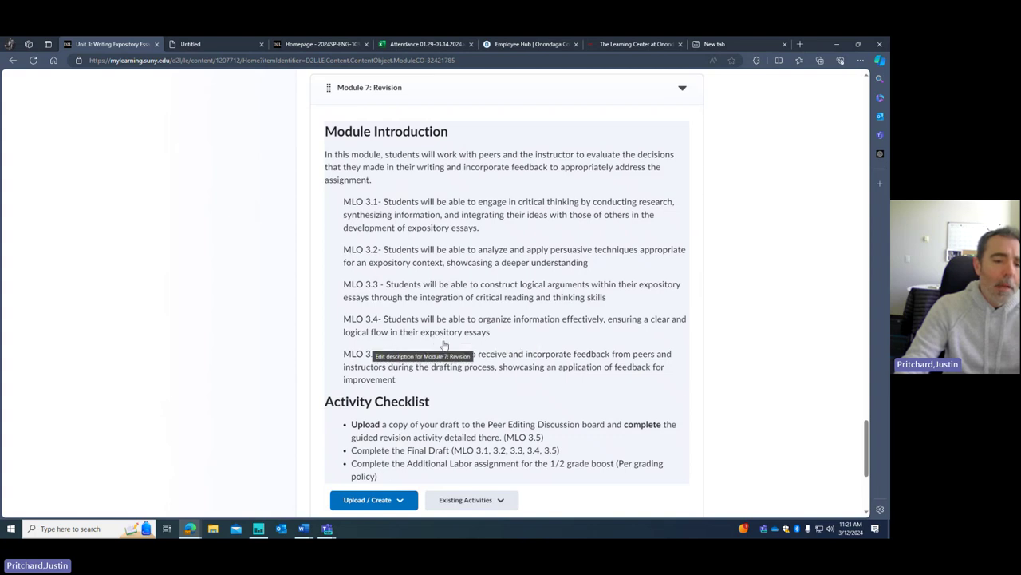
scroll(434, 344, down, 3)
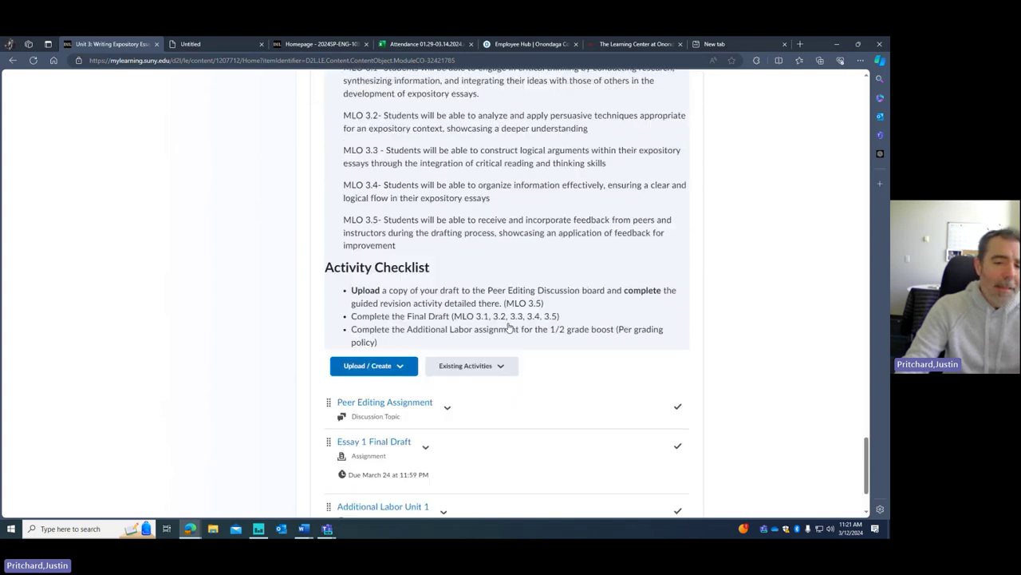
scroll(506, 319, down, 2)
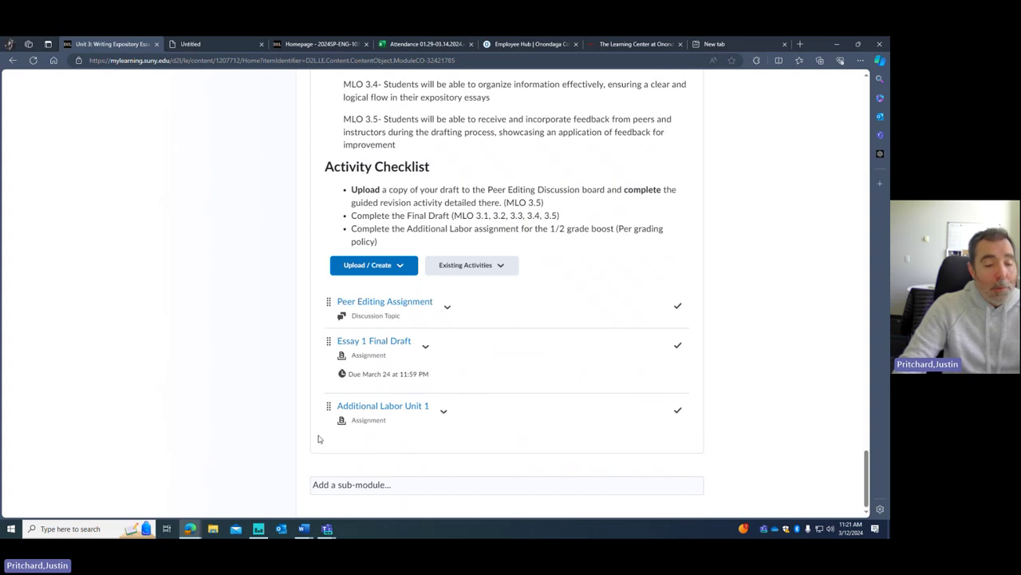
click(393, 409)
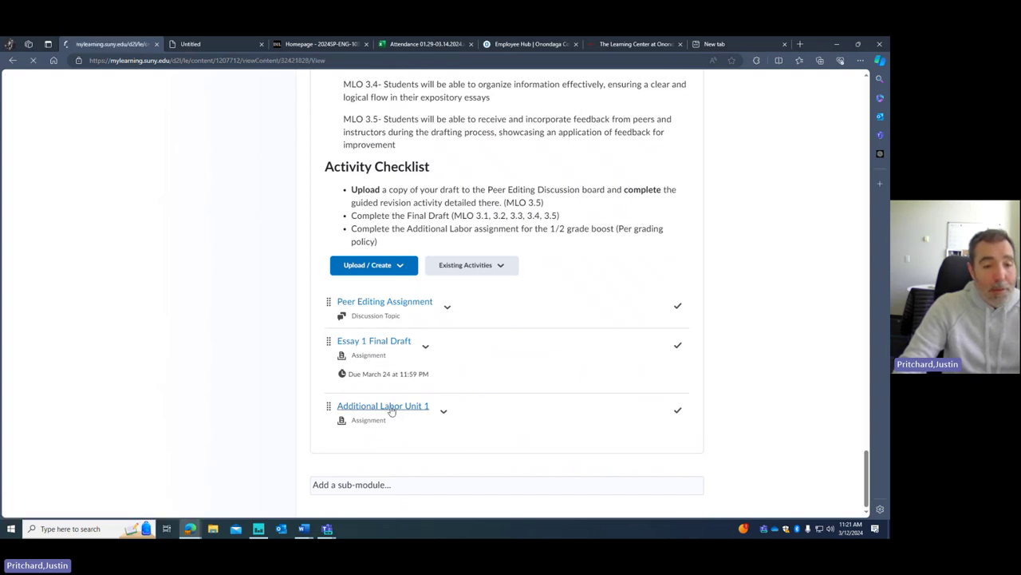